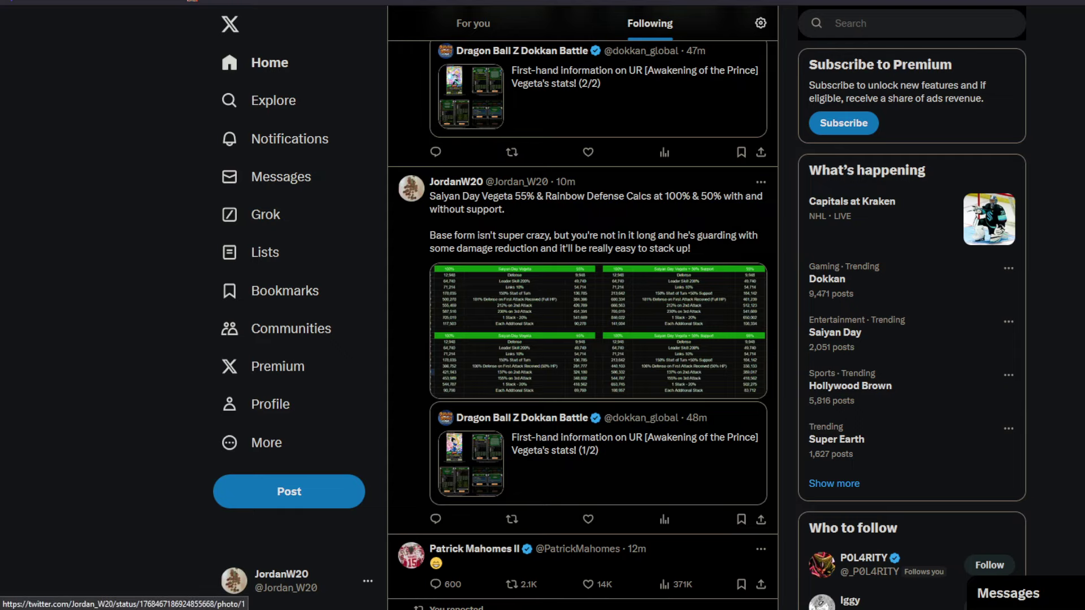
Step: Scroll the Following timeline and view the Dokkan Wiki image full size, then close it
scroll(565, 289, down, 5)
scroll(565, 290, down, 5)
scroll(565, 291, down, 10)
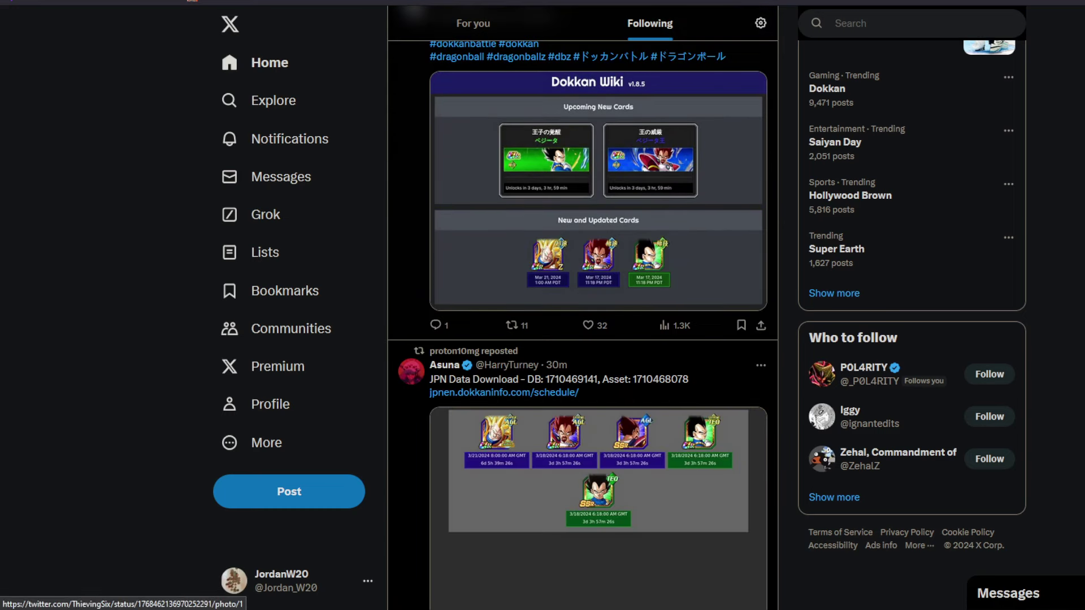
click(619, 233)
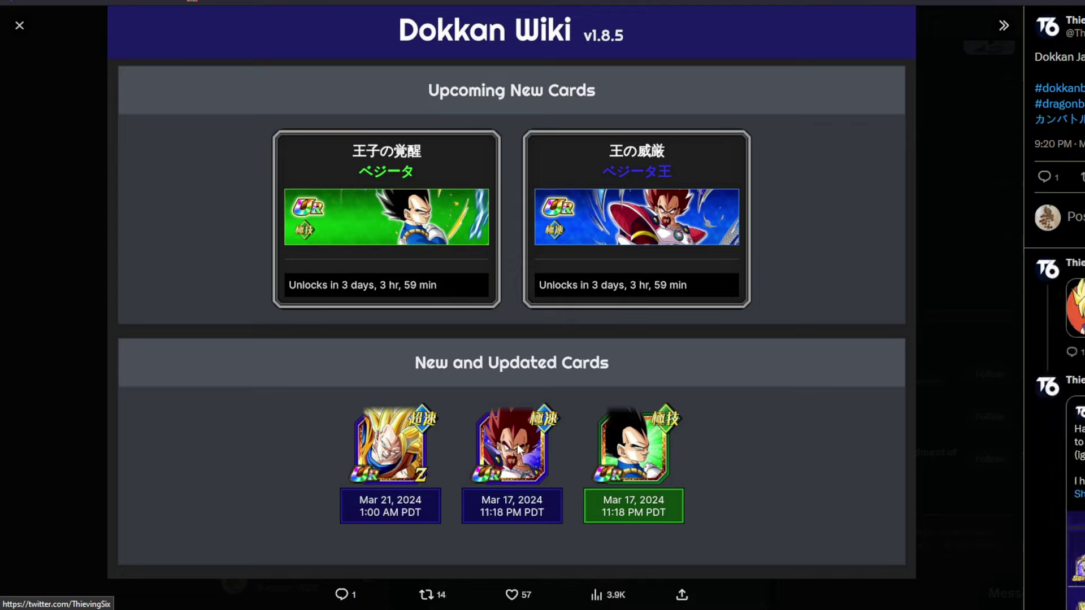
click(10, 34)
Step: Open the Dokkan Battle post's Vegeta card image showing 11625 HP, 10692 ATK, 7948 DEF
scroll(601, 283, up, 15)
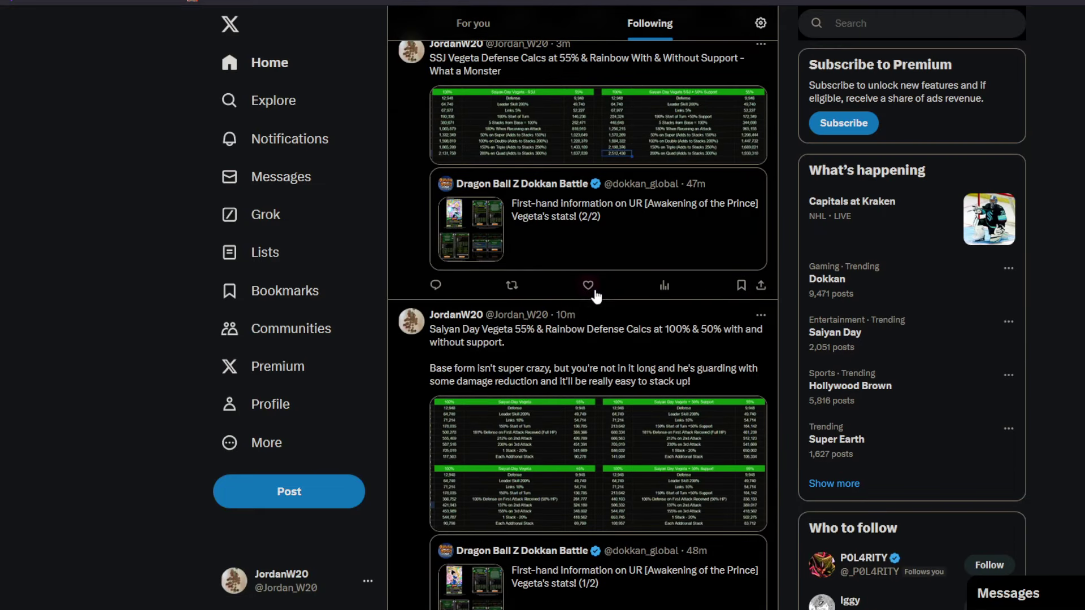
scroll(595, 293, down, 1)
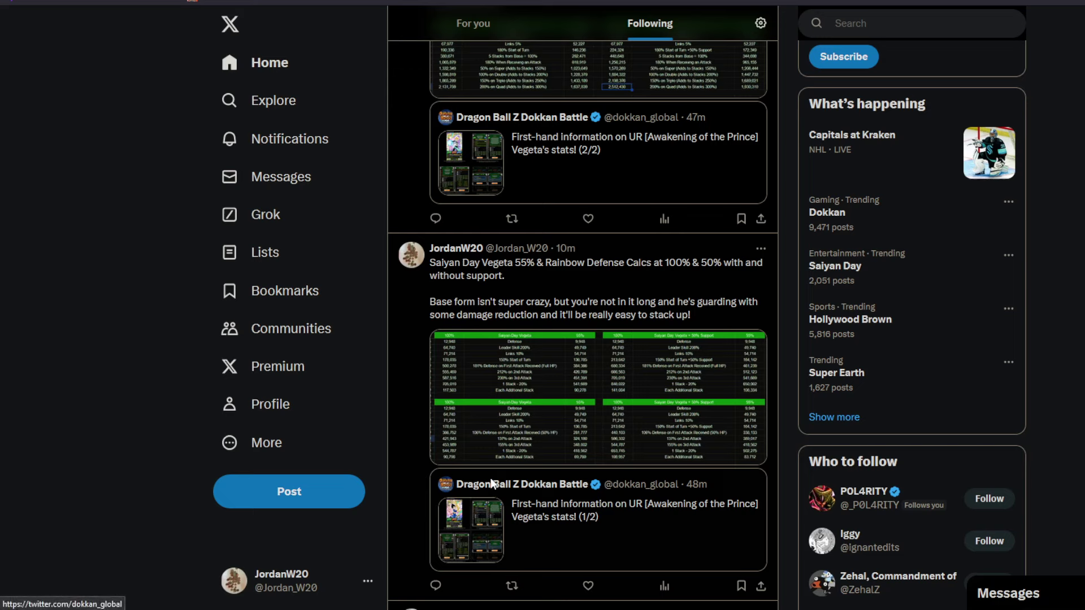
click(483, 512)
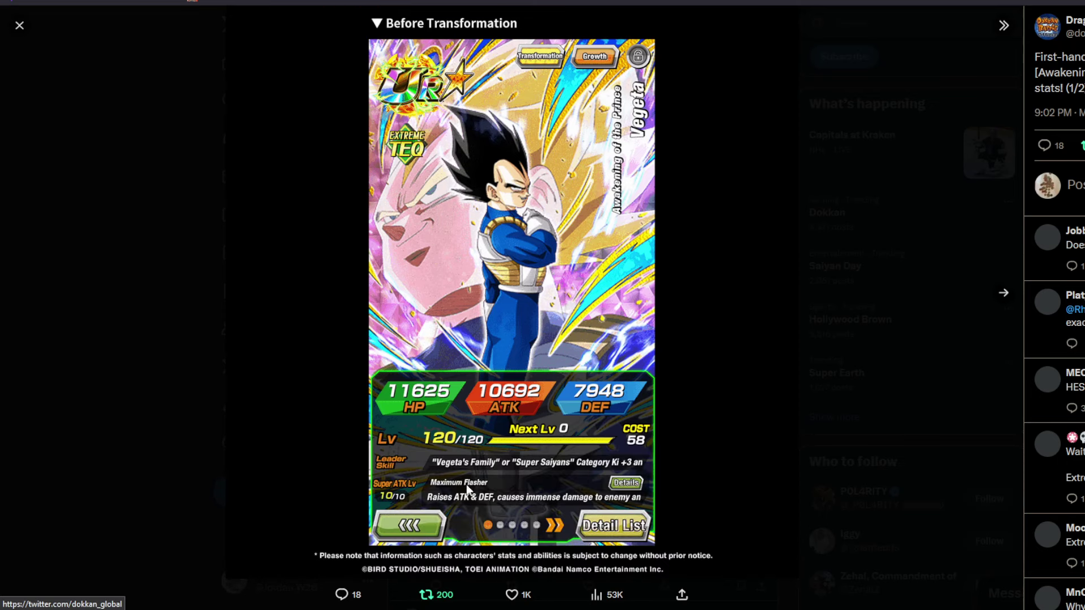
Step: Advance to the card's skill image: leader skill Ki +3 and HP, ATK & DEF +170%
click(1003, 293)
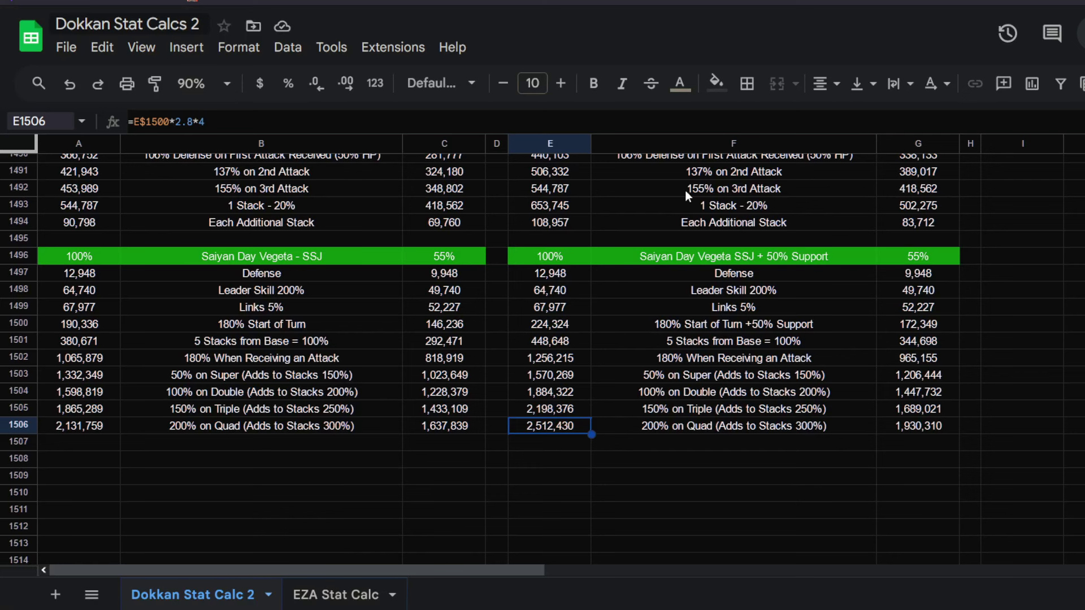
Step: Select the full-HP Saiyan Day Vegeta defense table and check its 181% entry
scroll(693, 335, up, 5)
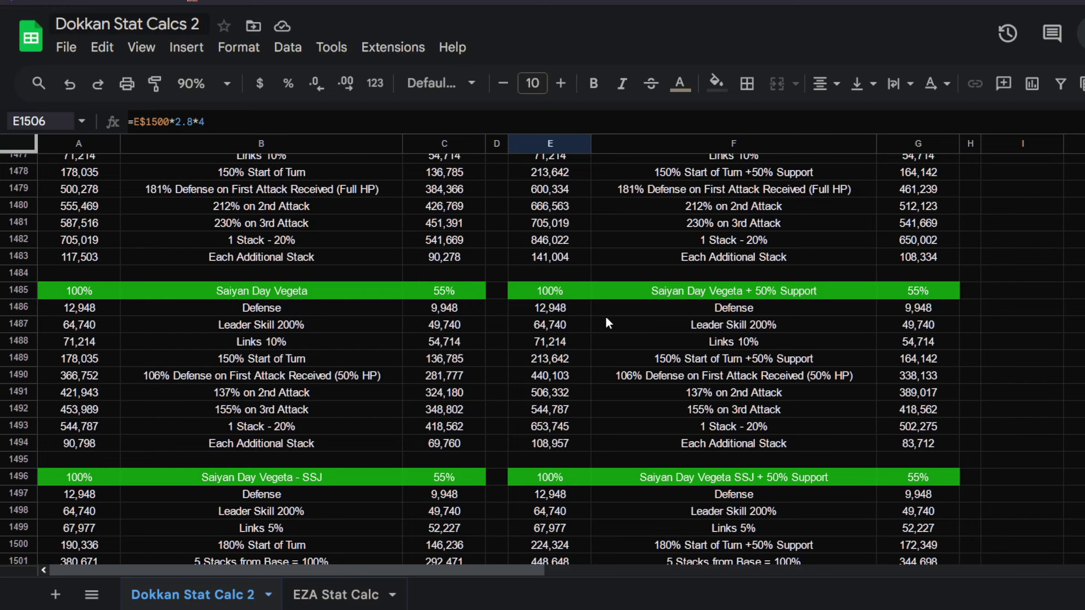
scroll(607, 320, up, 2)
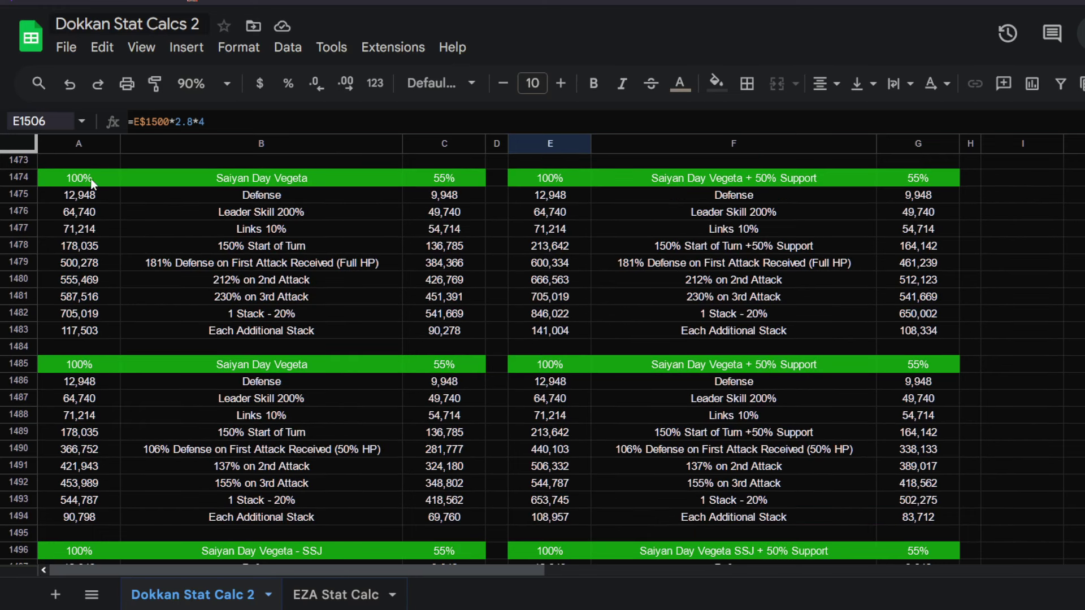
mouse_move(91, 178)
mouse_down()
mouse_move(463, 293)
mouse_move(476, 273)
mouse_move(463, 330)
mouse_up()
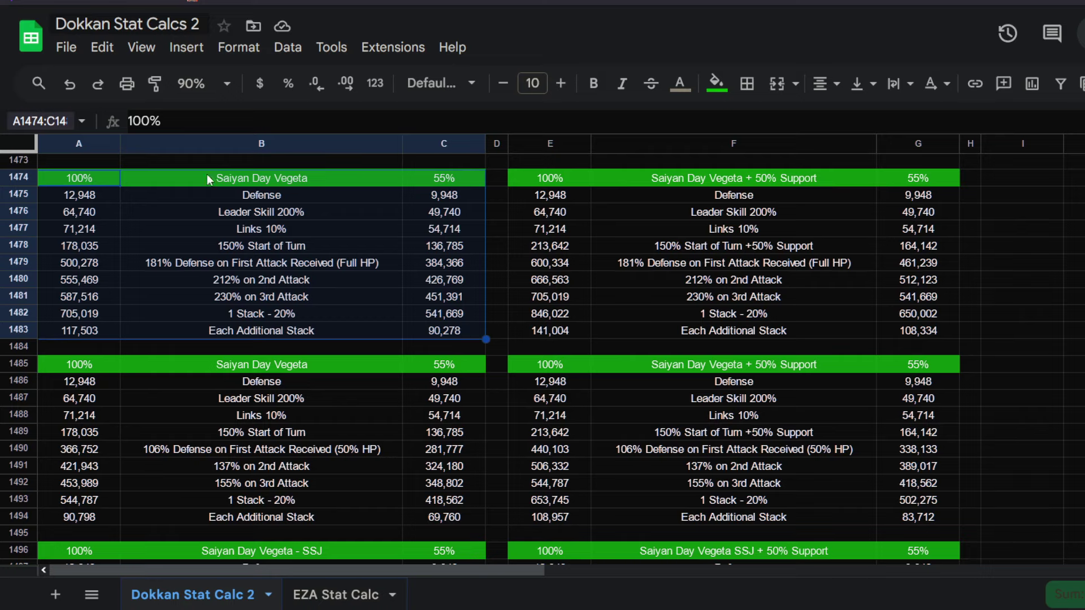
click(150, 212)
mouse_move(60, 175)
mouse_down()
mouse_move(453, 313)
mouse_move(456, 326)
mouse_up()
mouse_move(67, 186)
mouse_down()
mouse_move(375, 275)
mouse_move(435, 332)
mouse_up()
click(278, 270)
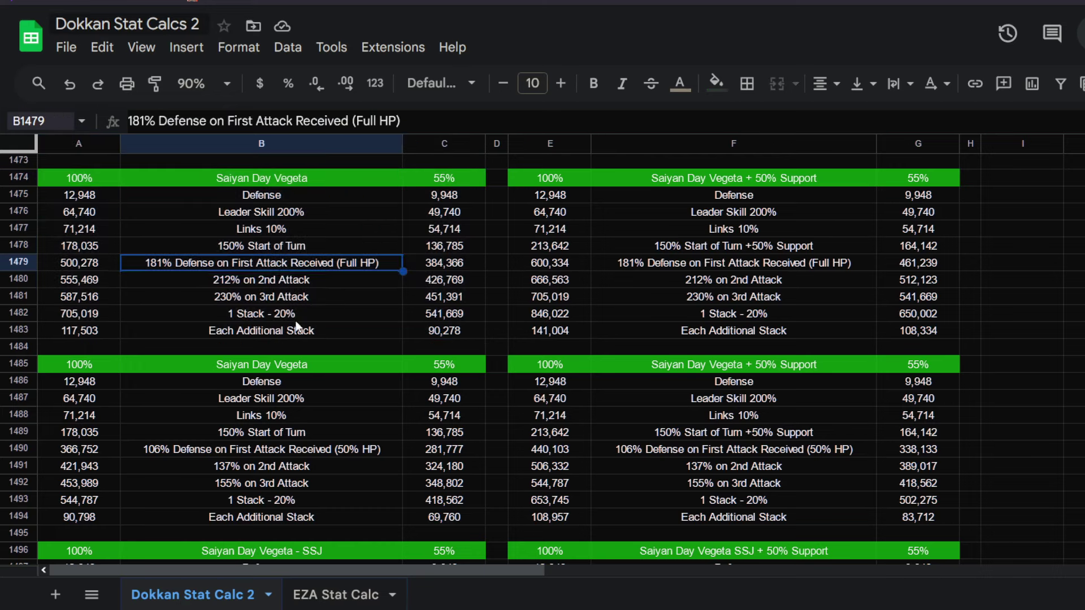
Step: Select the 50% HP table, check its 106% entry, then mark both 50% Support tables
mouse_move(106, 371)
mouse_down()
mouse_move(447, 508)
mouse_move(447, 519)
mouse_up()
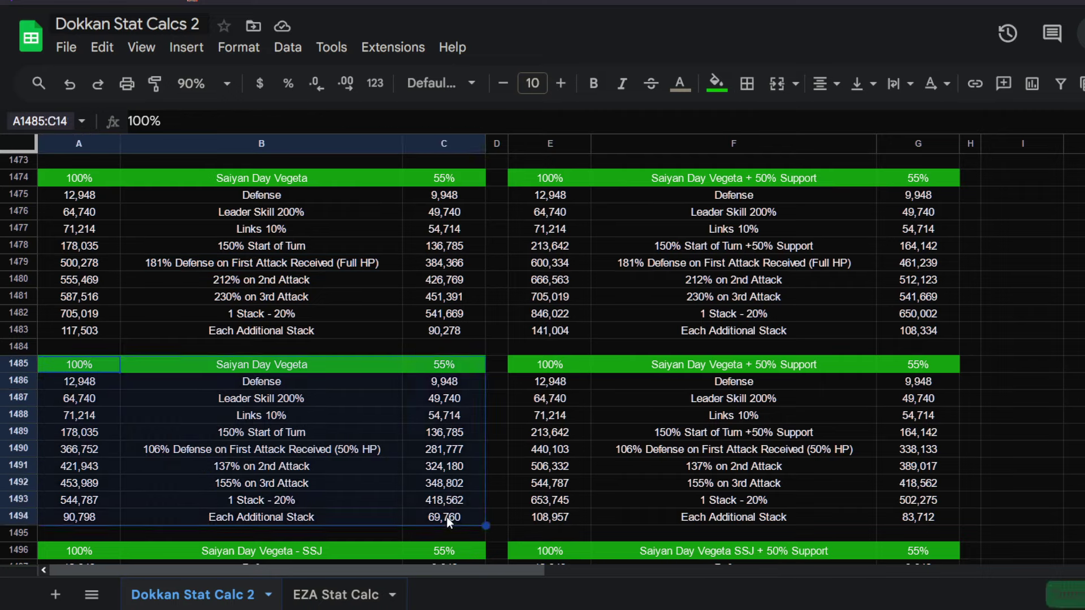
click(314, 451)
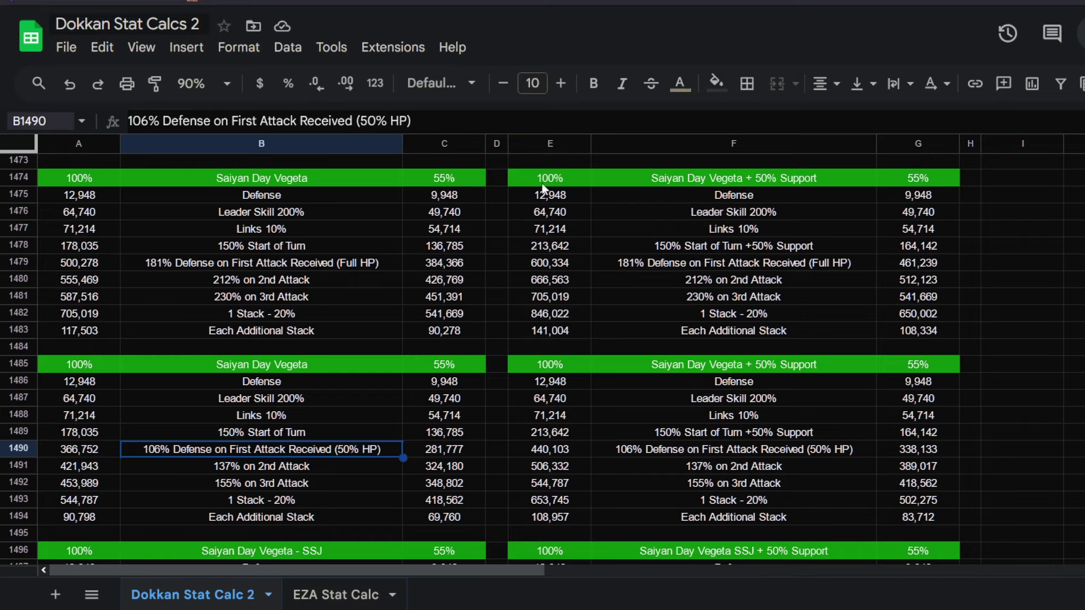
mouse_move(542, 184)
mouse_down()
mouse_move(818, 420)
mouse_move(909, 534)
mouse_move(918, 523)
mouse_up()
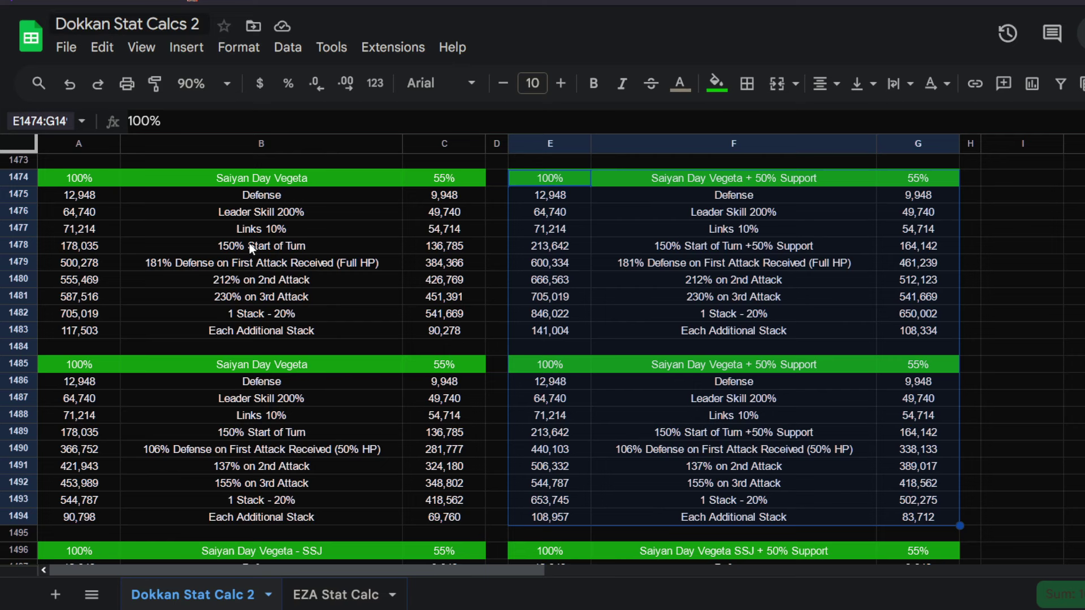
click(309, 214)
click(667, 180)
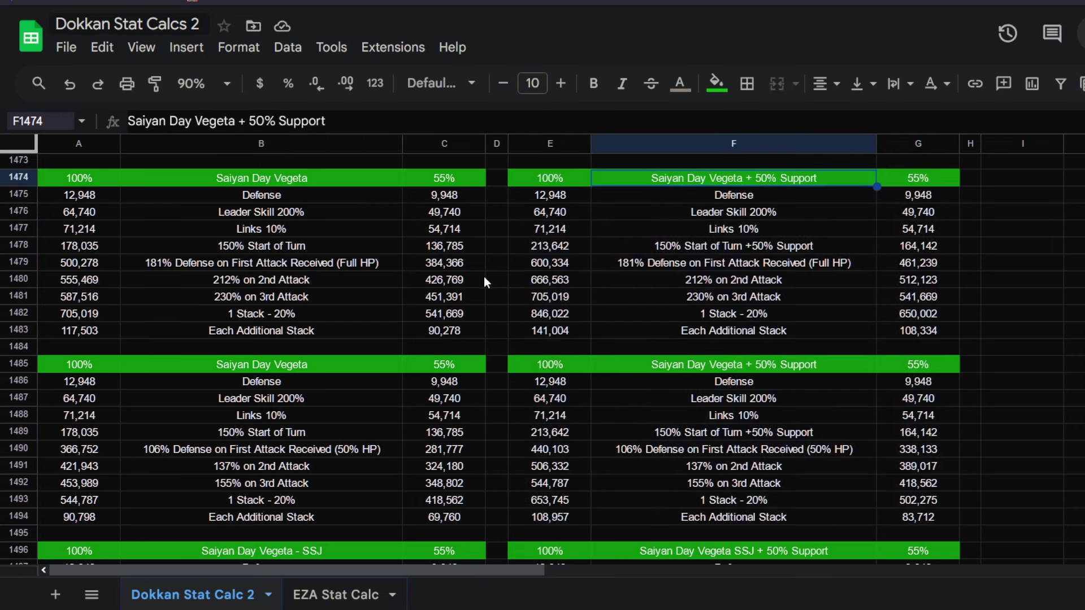
click(370, 247)
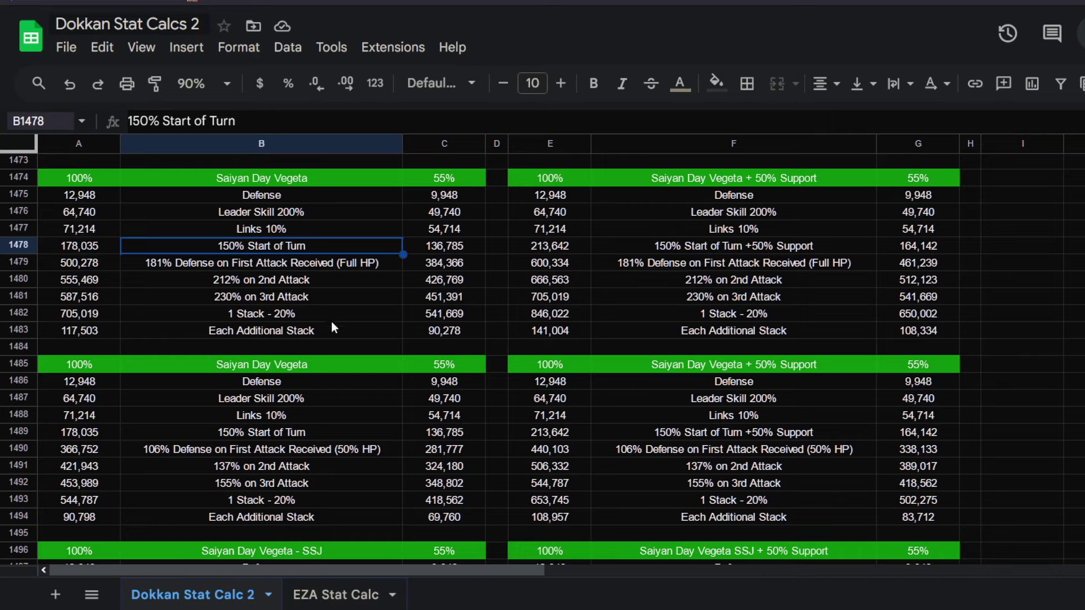
mouse_move(85, 296)
mouse_down()
mouse_move(473, 337)
mouse_move(463, 339)
mouse_up()
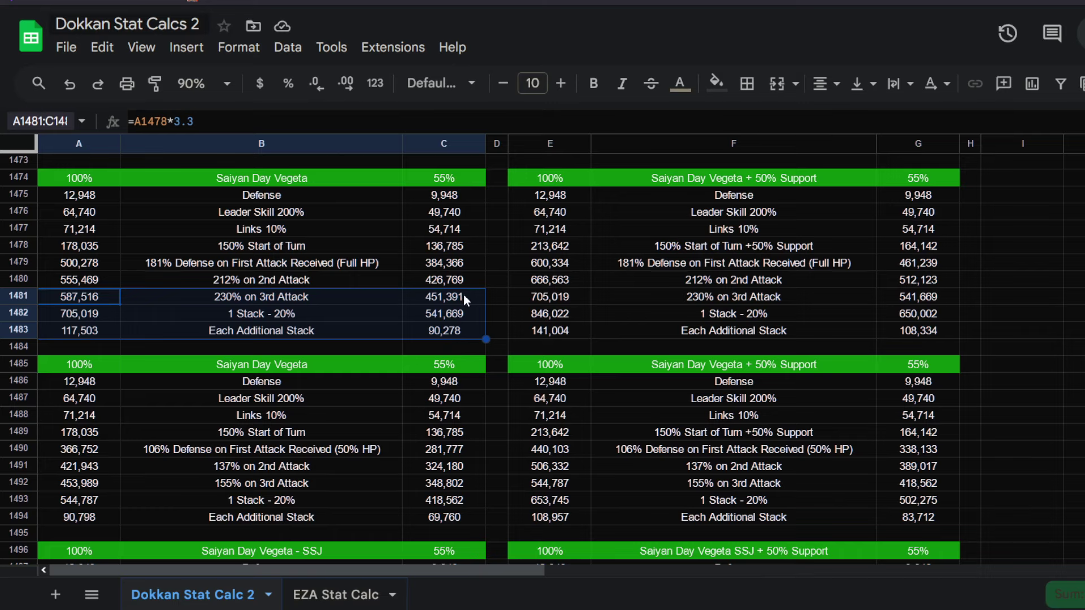
click(80, 201)
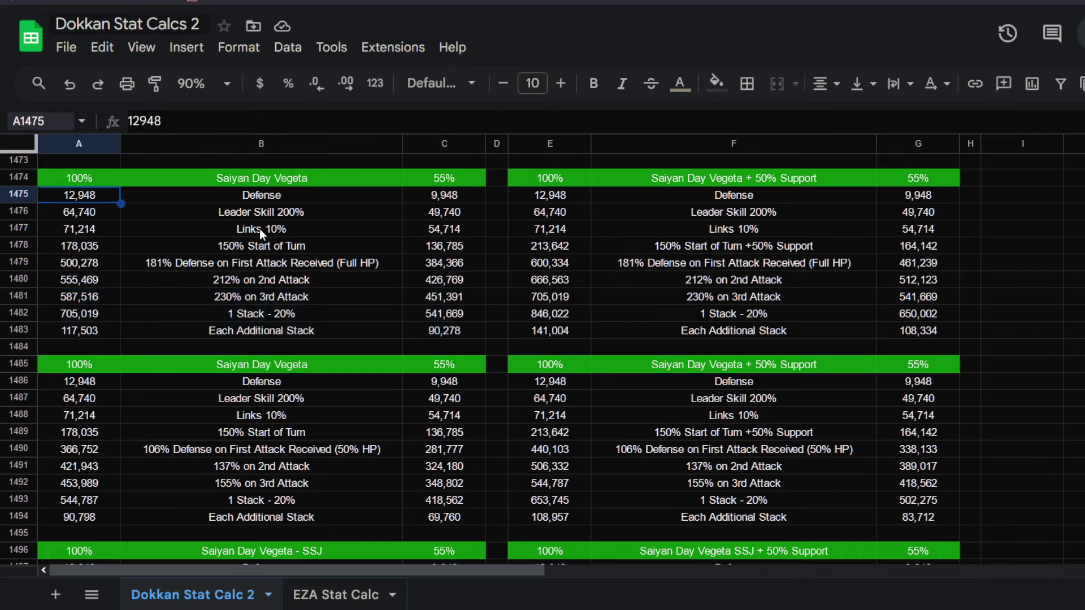
click(444, 199)
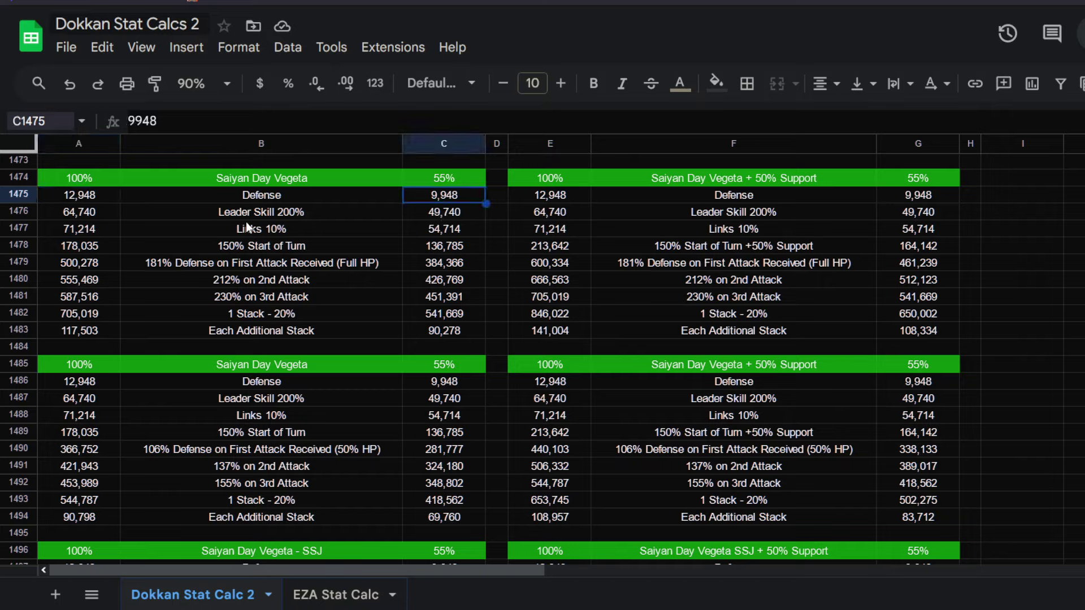
click(105, 213)
key(Down)
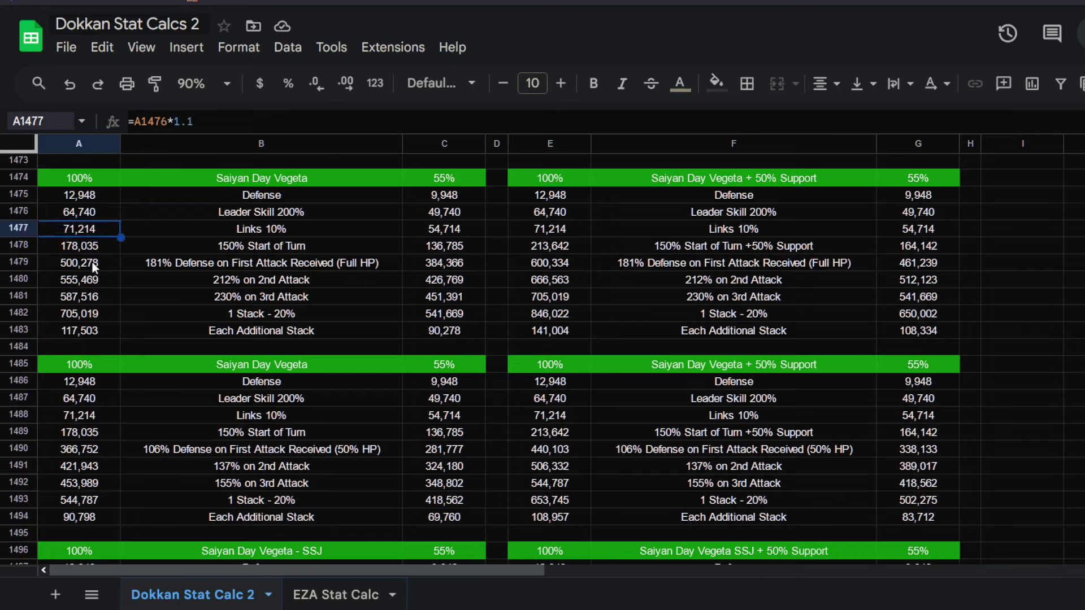
drag(83, 248, 920, 250)
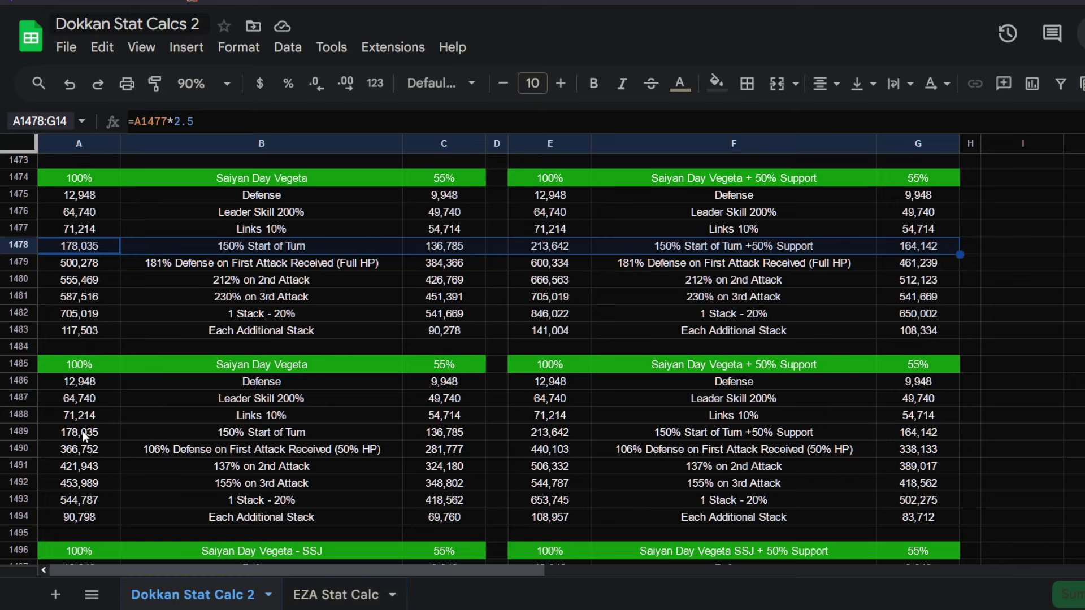
mouse_move(83, 434)
mouse_down()
mouse_move(837, 452)
mouse_move(925, 436)
mouse_up()
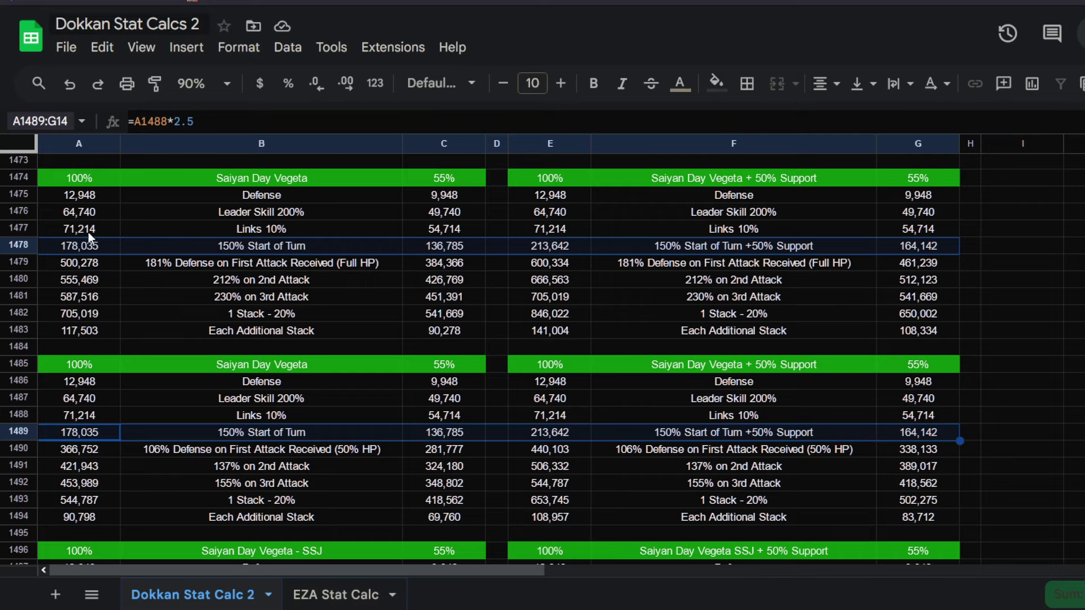
click(89, 267)
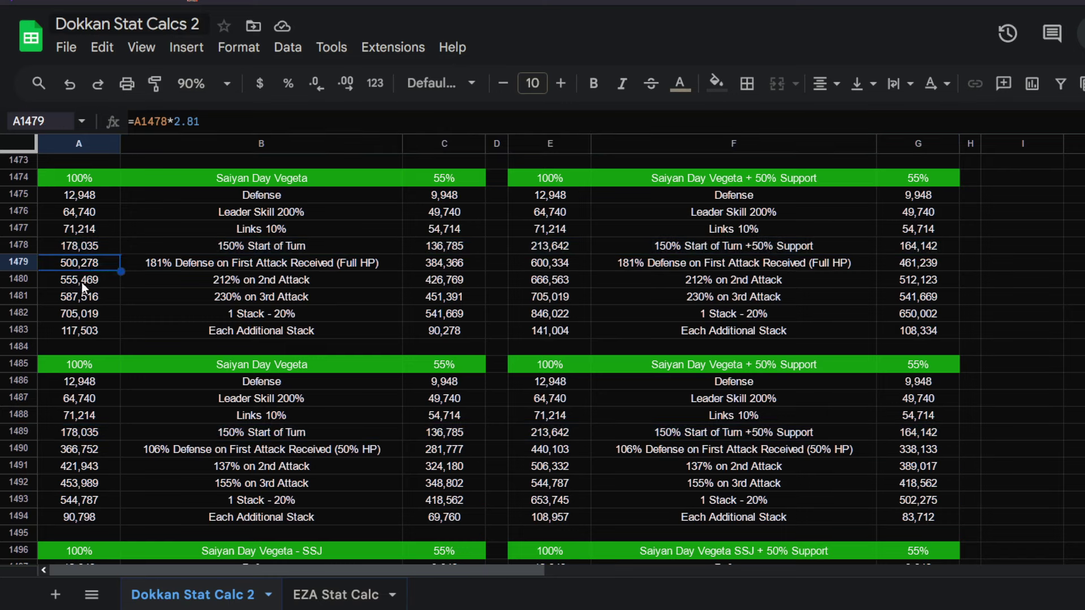
mouse_move(90, 265)
mouse_down()
mouse_move(956, 270)
mouse_move(944, 263)
mouse_up()
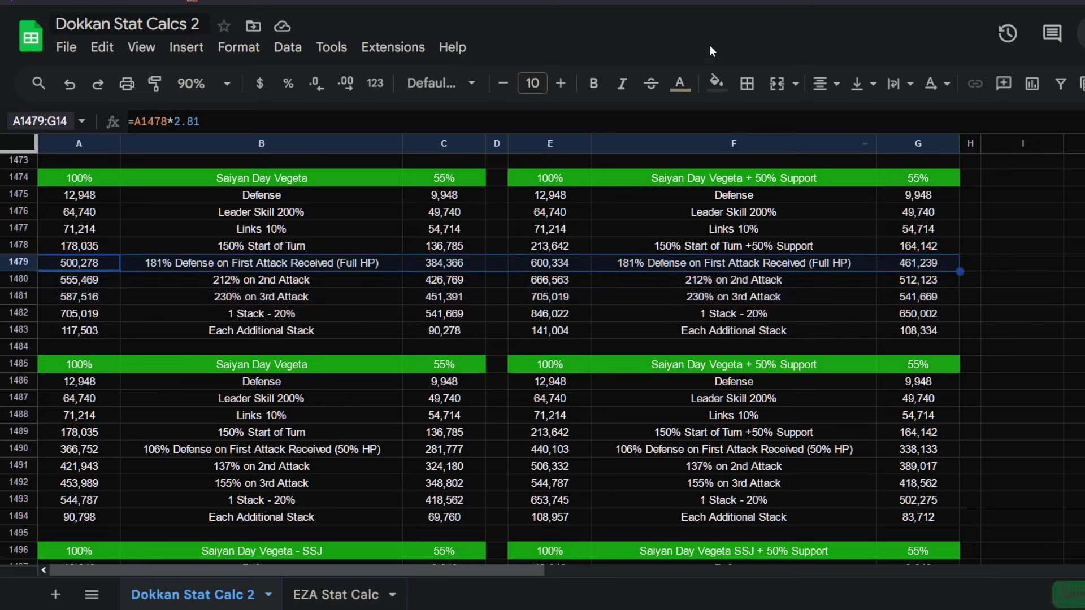
click(134, 314)
mouse_move(86, 265)
mouse_down()
mouse_move(459, 277)
mouse_move(916, 247)
mouse_move(924, 272)
mouse_up()
mouse_move(63, 267)
mouse_down()
mouse_move(894, 283)
mouse_move(927, 266)
mouse_up()
mouse_move(98, 280)
mouse_down()
mouse_move(729, 314)
mouse_move(926, 296)
mouse_move(901, 295)
mouse_up()
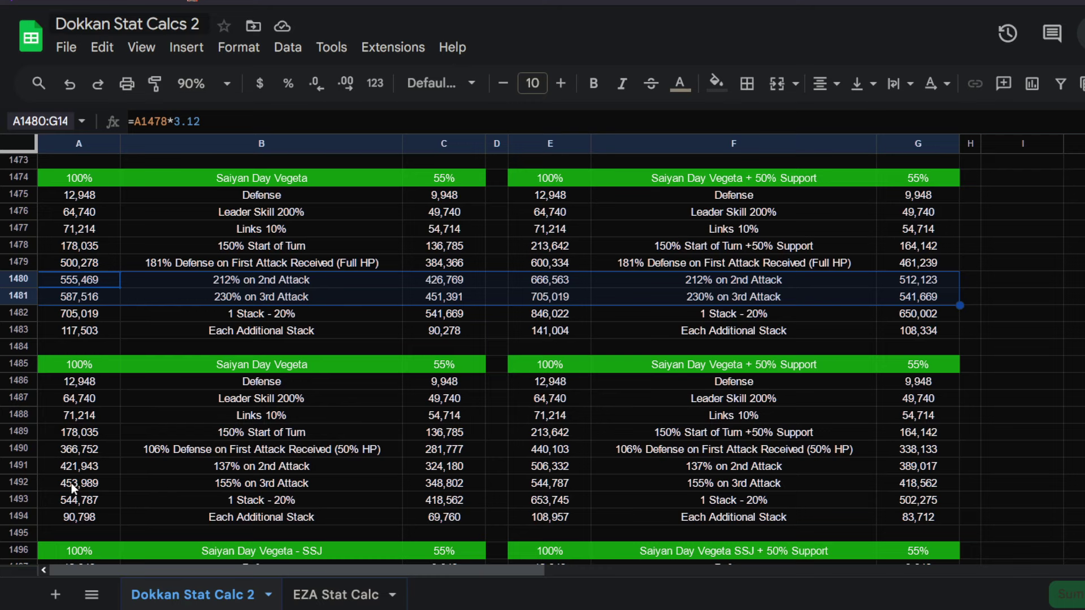
mouse_move(79, 467)
mouse_down()
mouse_move(342, 501)
mouse_move(907, 485)
mouse_up()
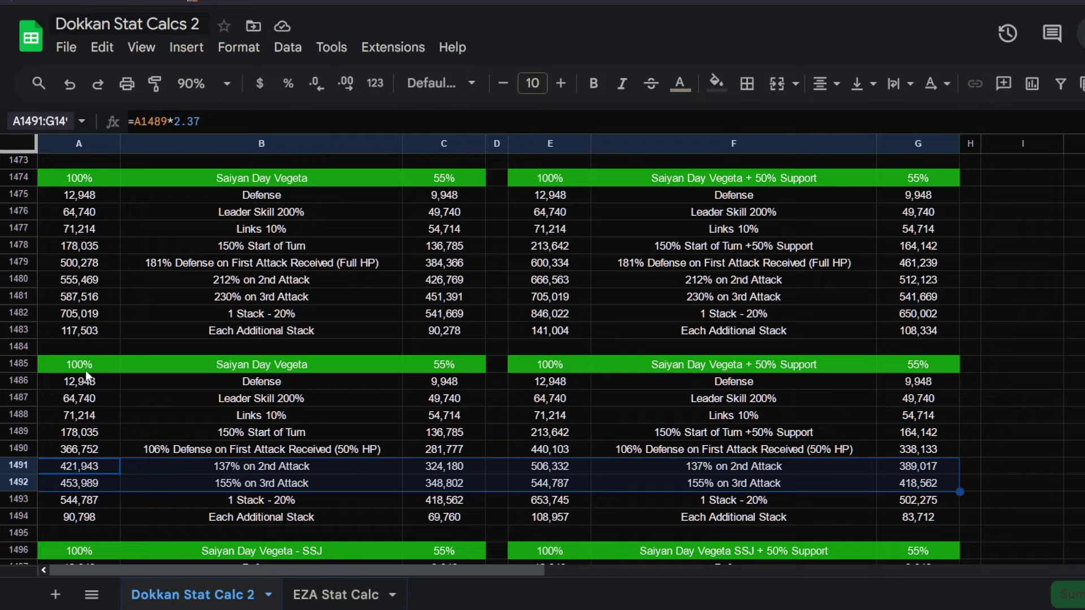
click(89, 320)
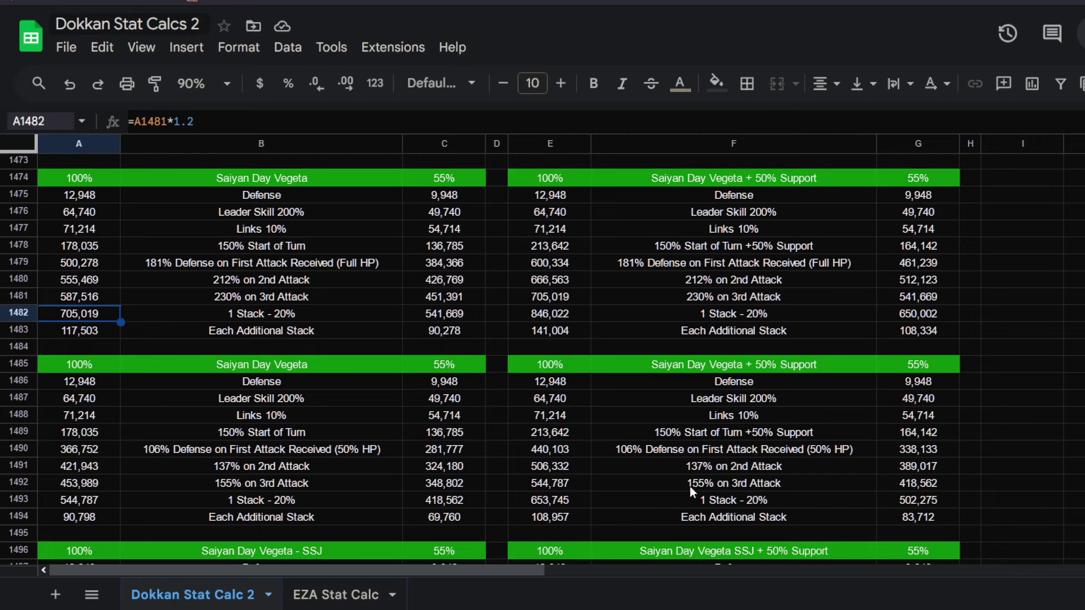
click(34, 315)
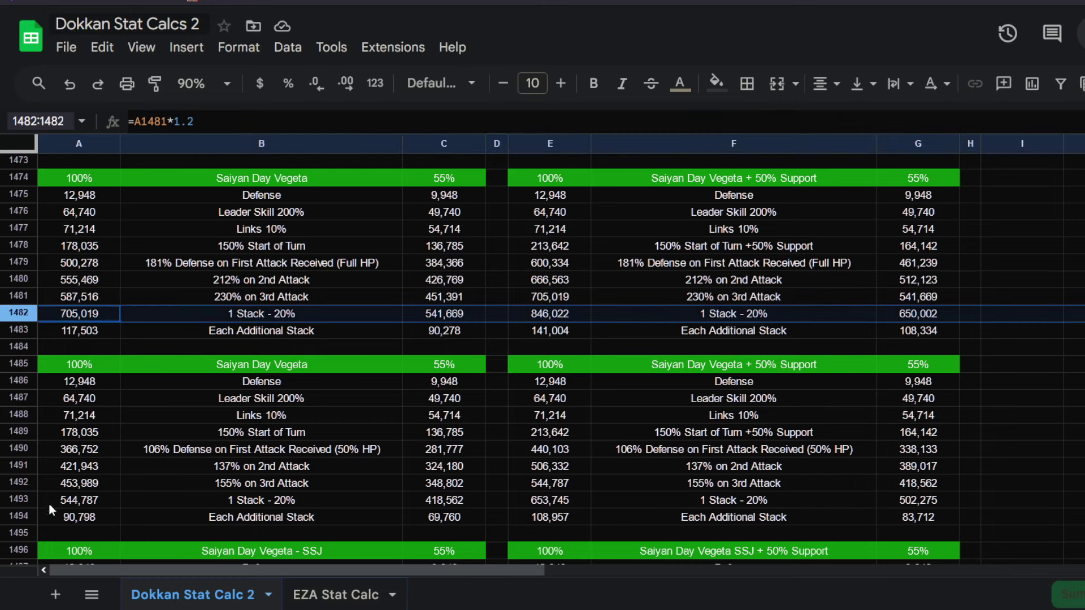
click(19, 499)
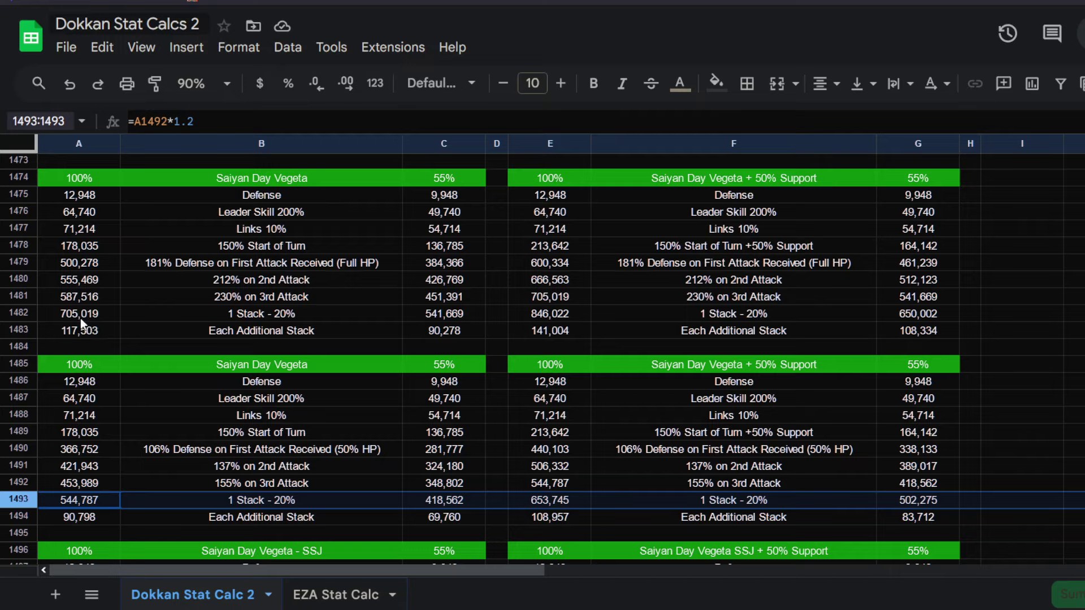
click(1007, 314)
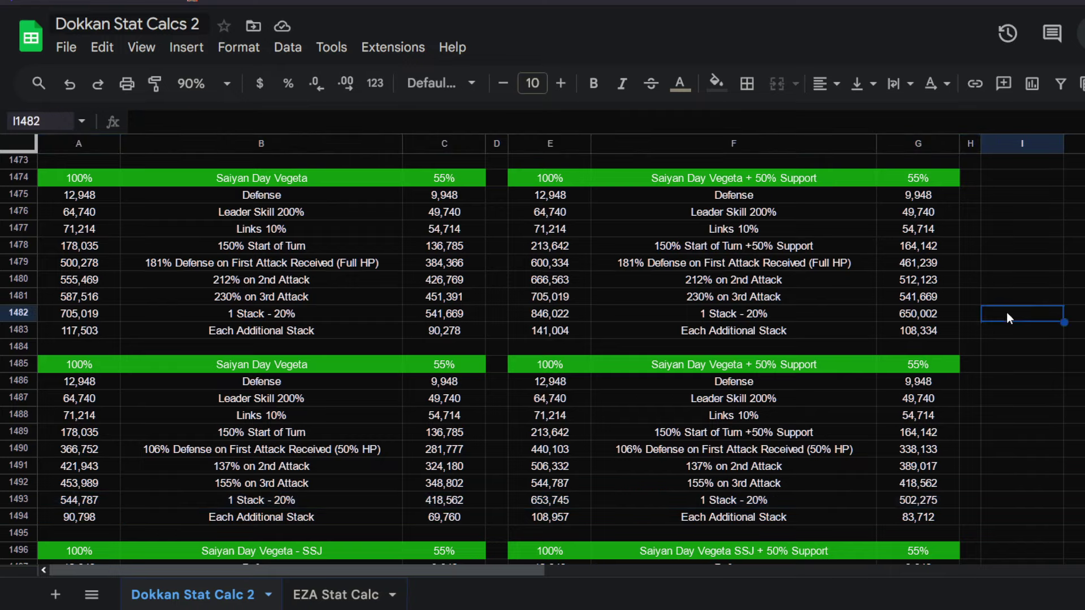
text(+)
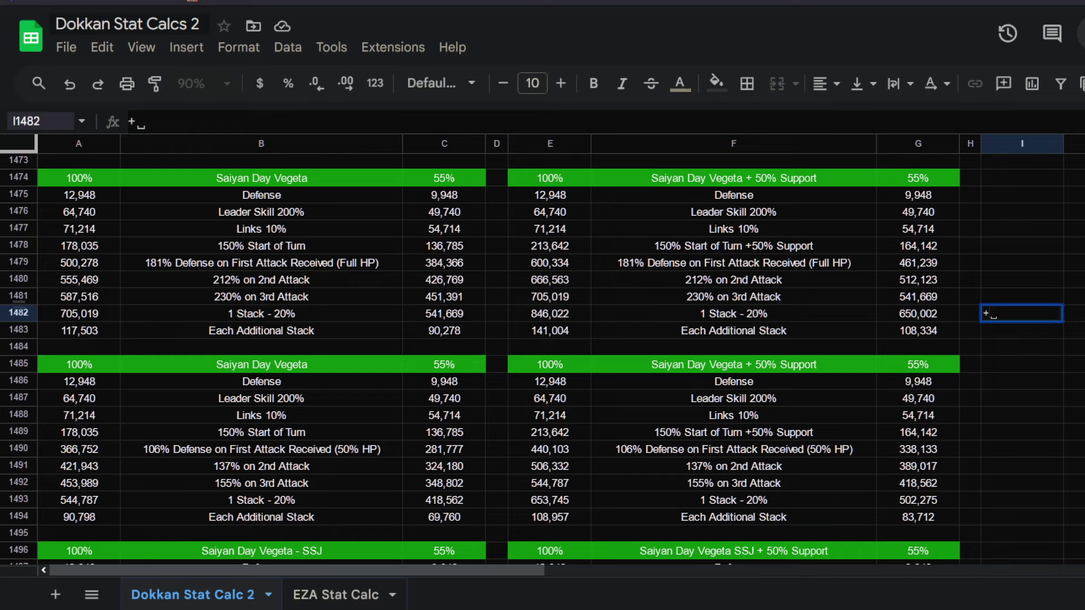
click(87, 330)
text(*)
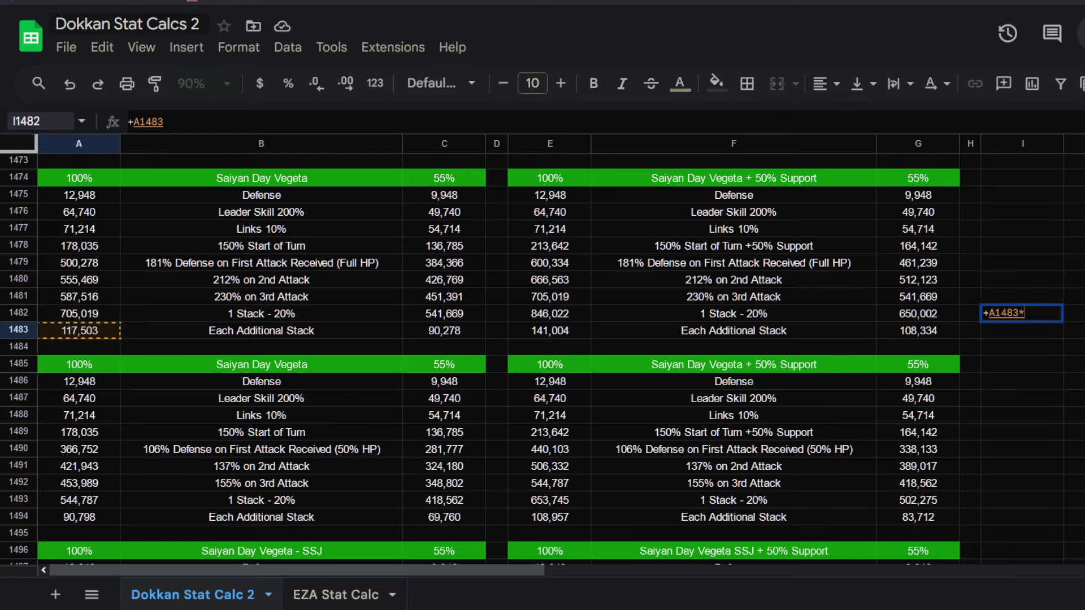
text(4)
key(Return)
text(+)
key(Up)
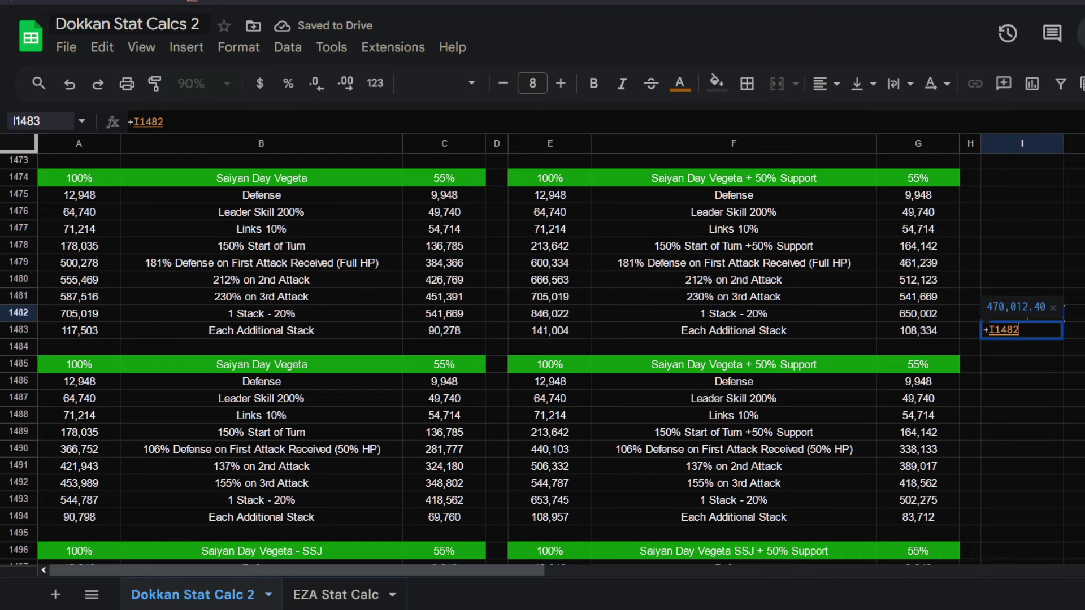
text(+)
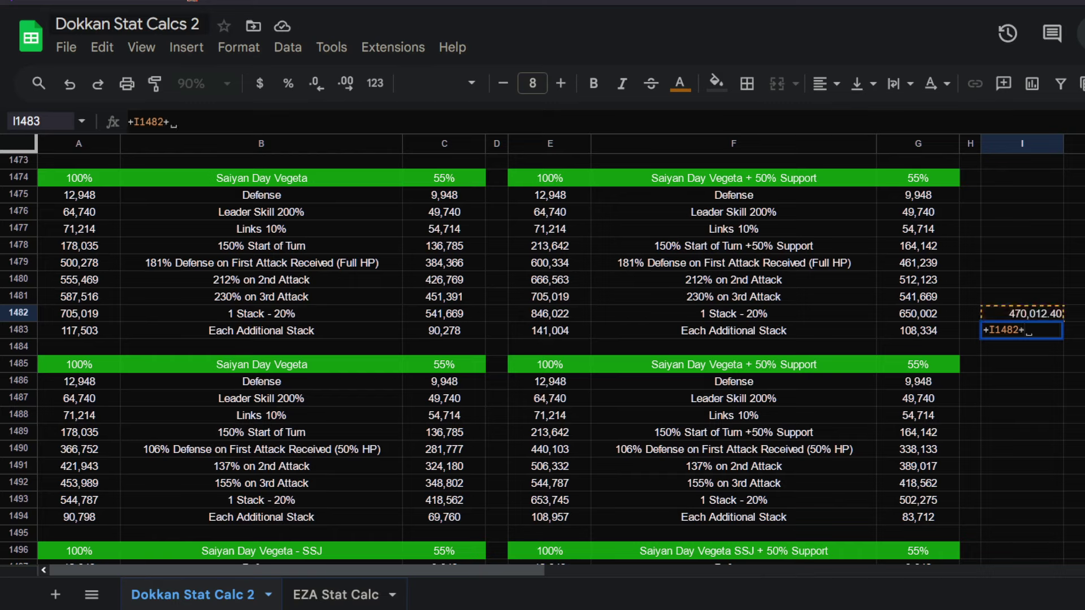
click(78, 299)
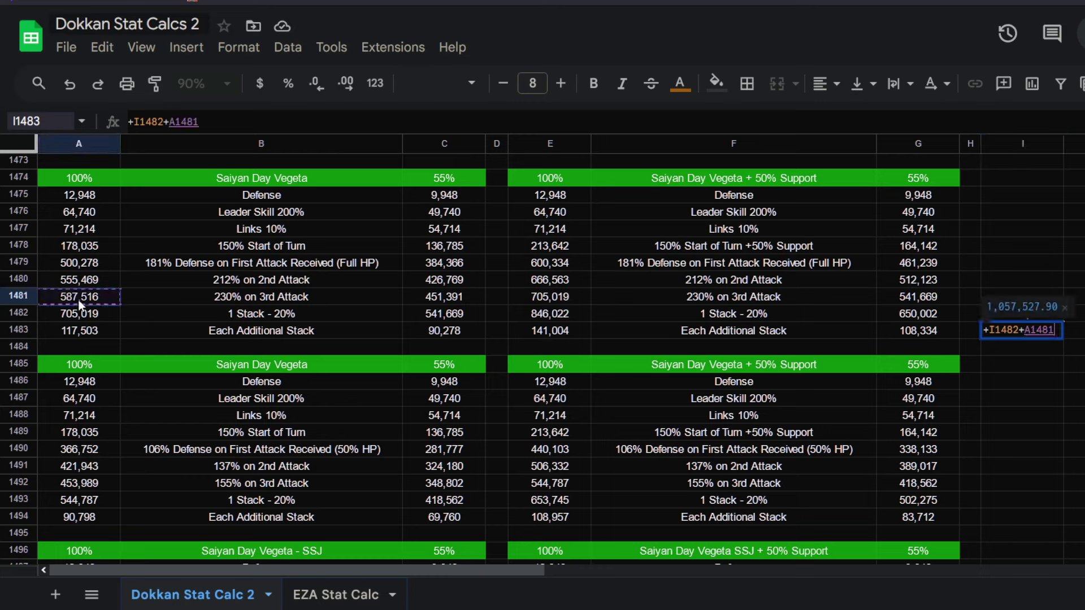
key(Return)
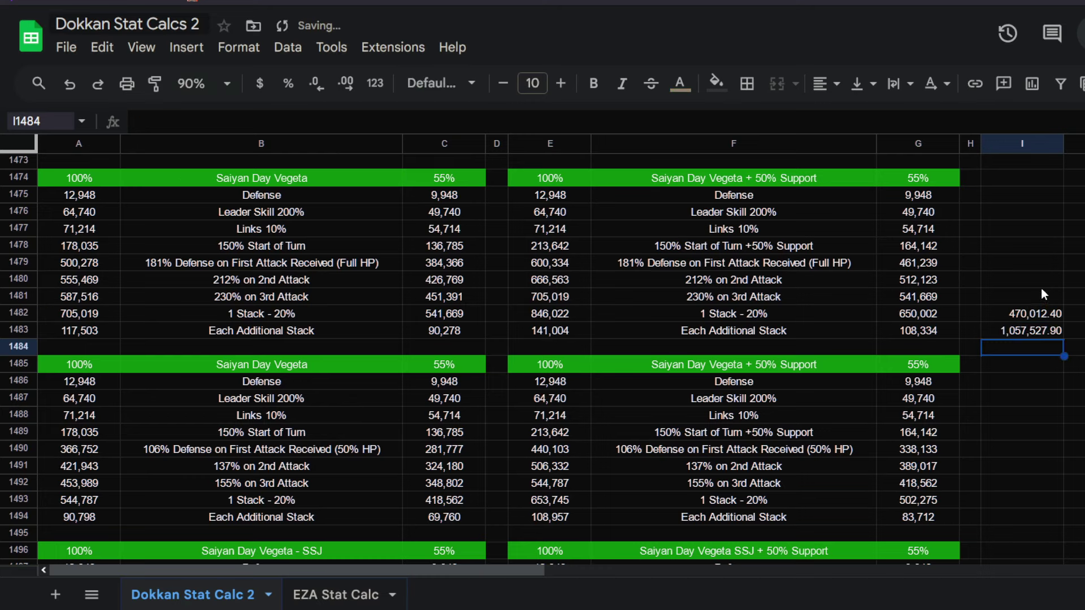
drag(1041, 286, 1039, 324)
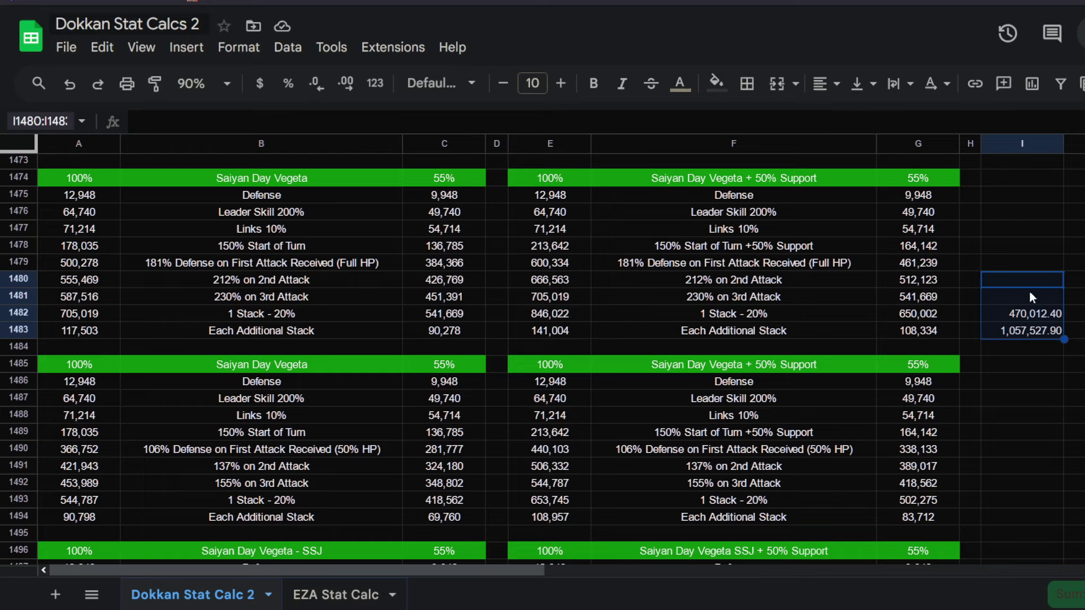
click(1041, 316)
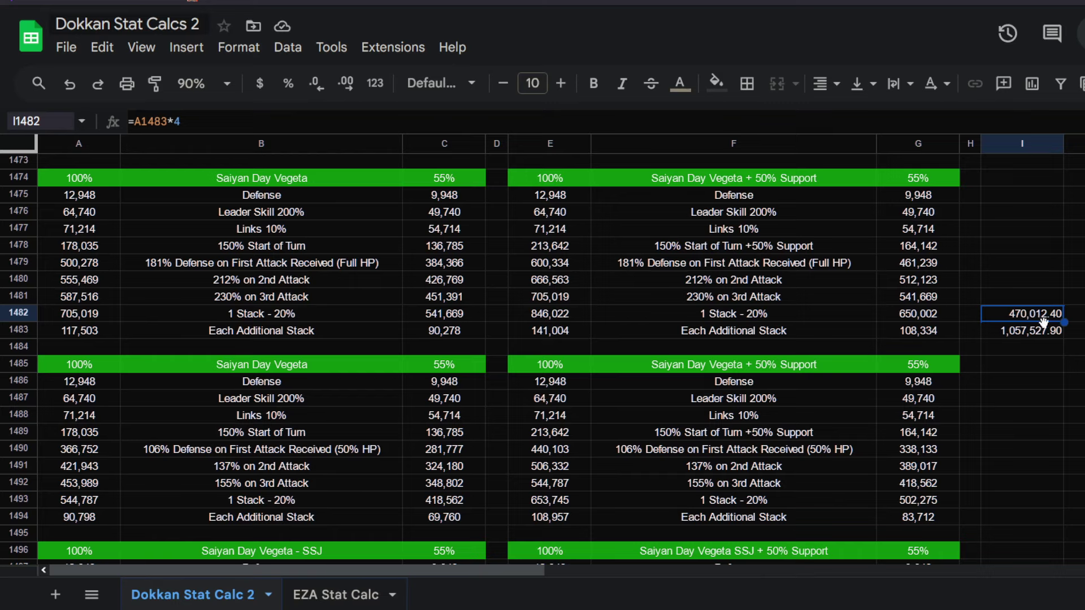
key(ctrl+z)
key(ctrl+z)
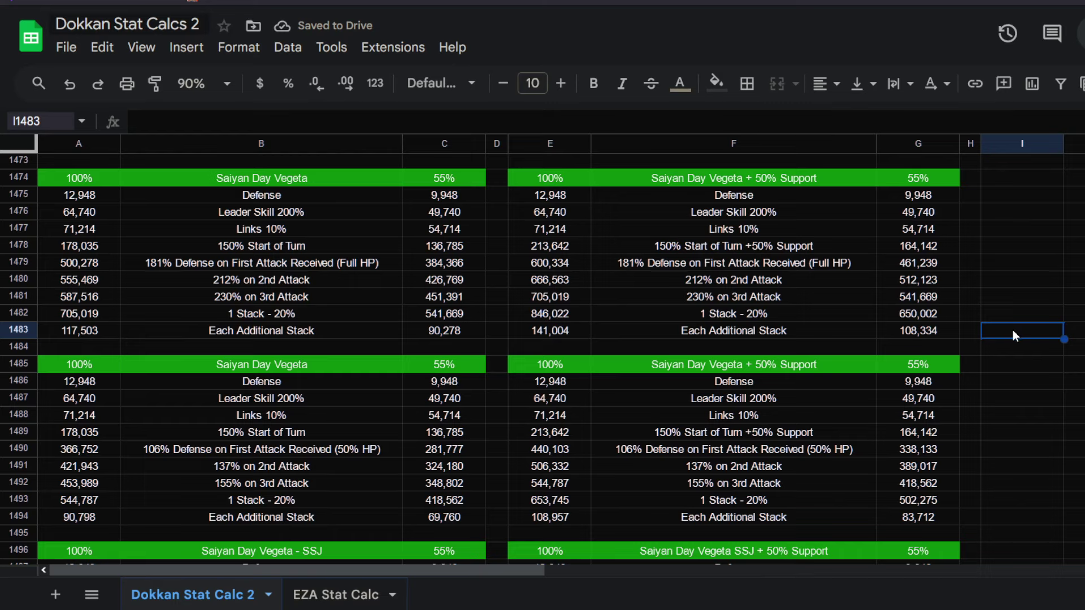
click(76, 307)
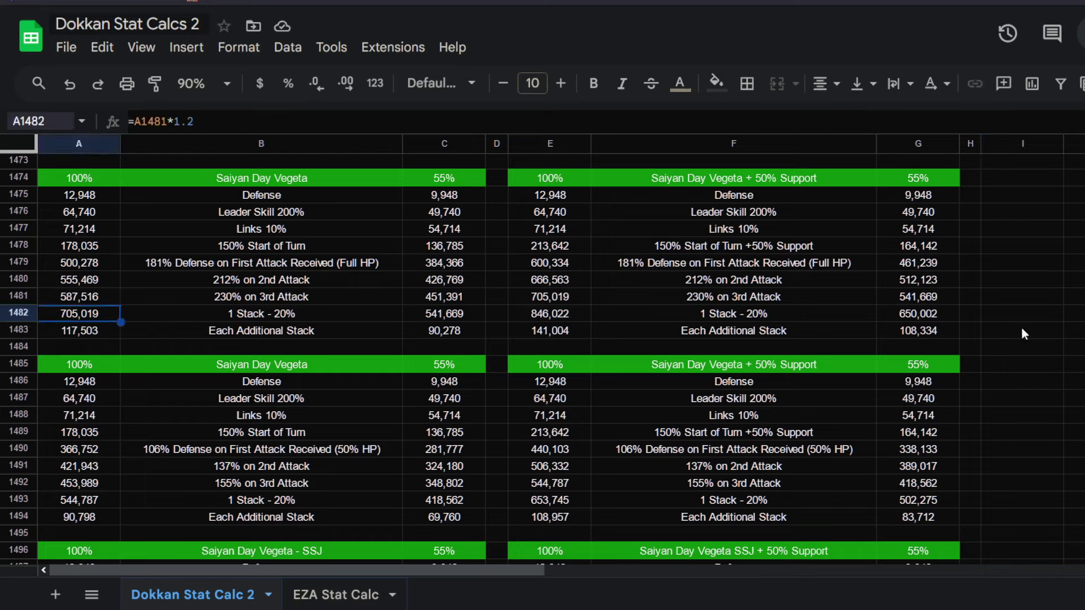
drag(96, 325, 93, 311)
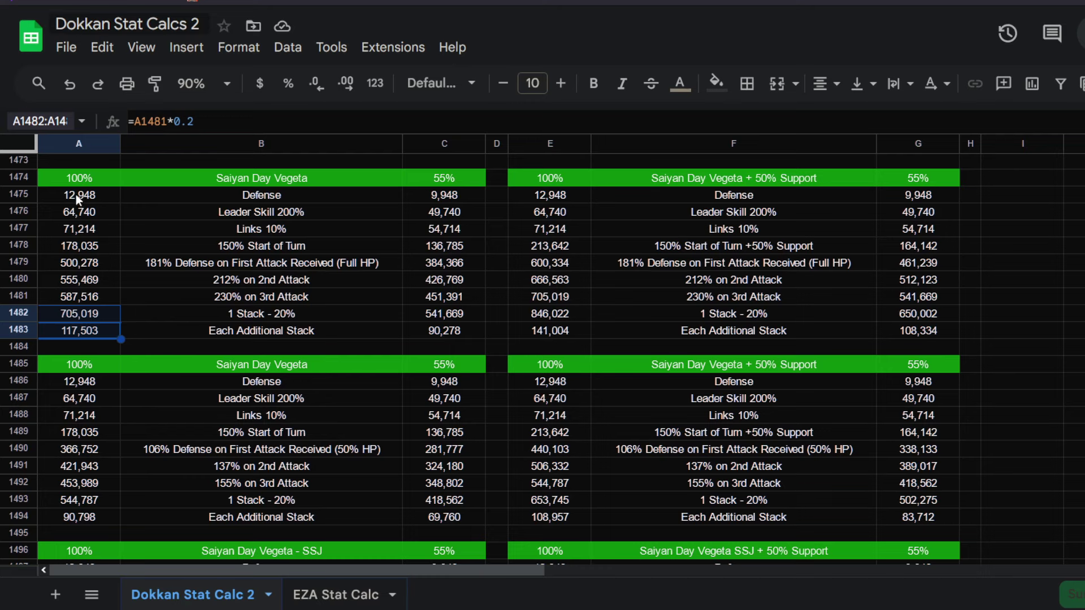
mouse_move(76, 194)
mouse_down()
mouse_move(599, 358)
mouse_move(965, 314)
mouse_move(951, 327)
mouse_up()
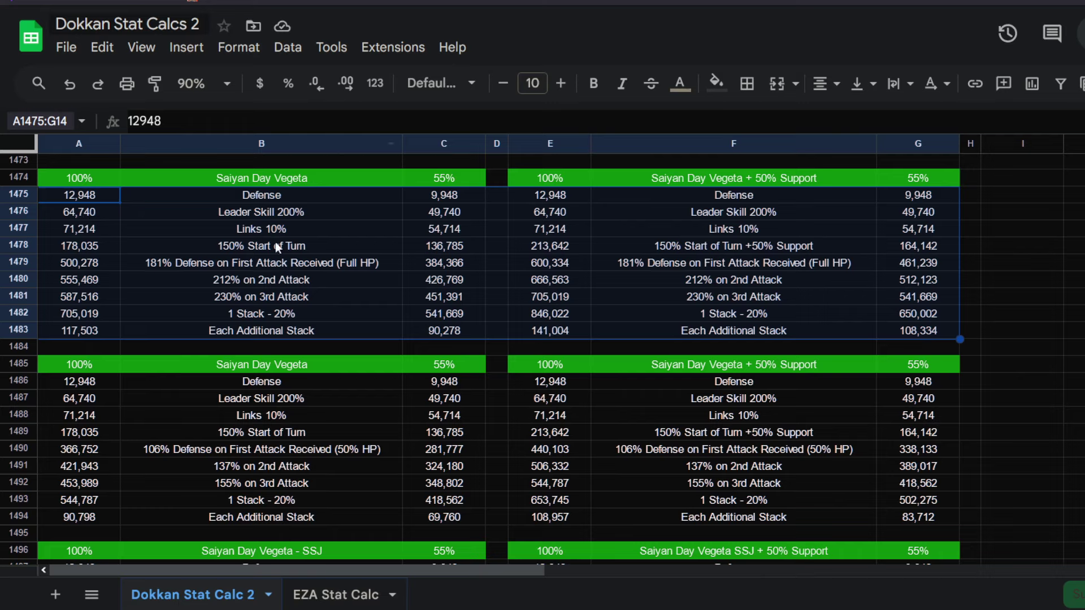
Step: Compare the SSJ table's Links 5% row with the base table's Leader Skill and Links 10% rows
scroll(457, 430, down, 5)
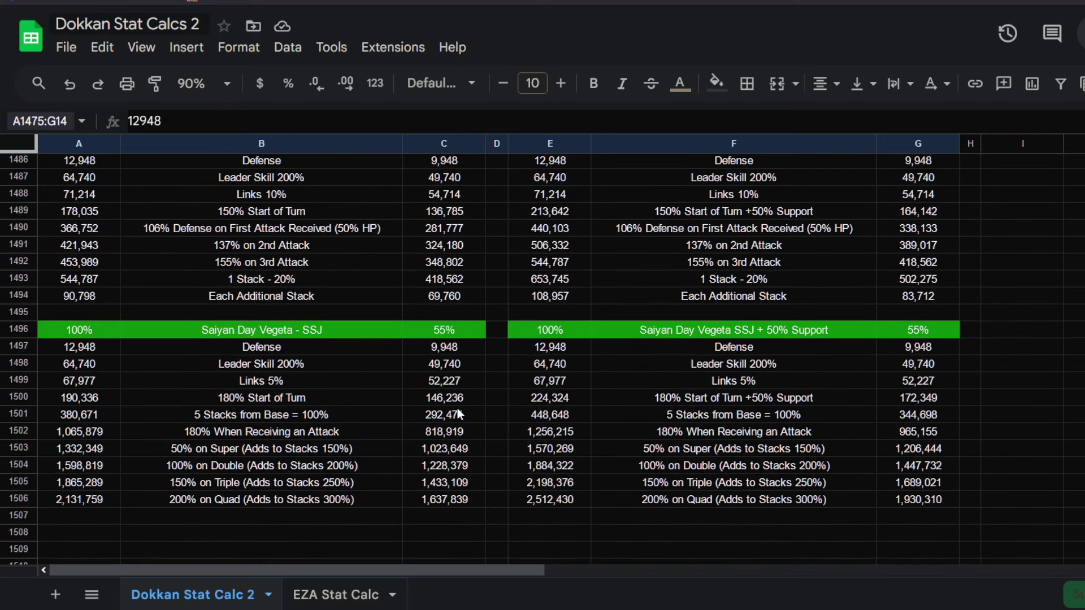
scroll(255, 383, down, 2)
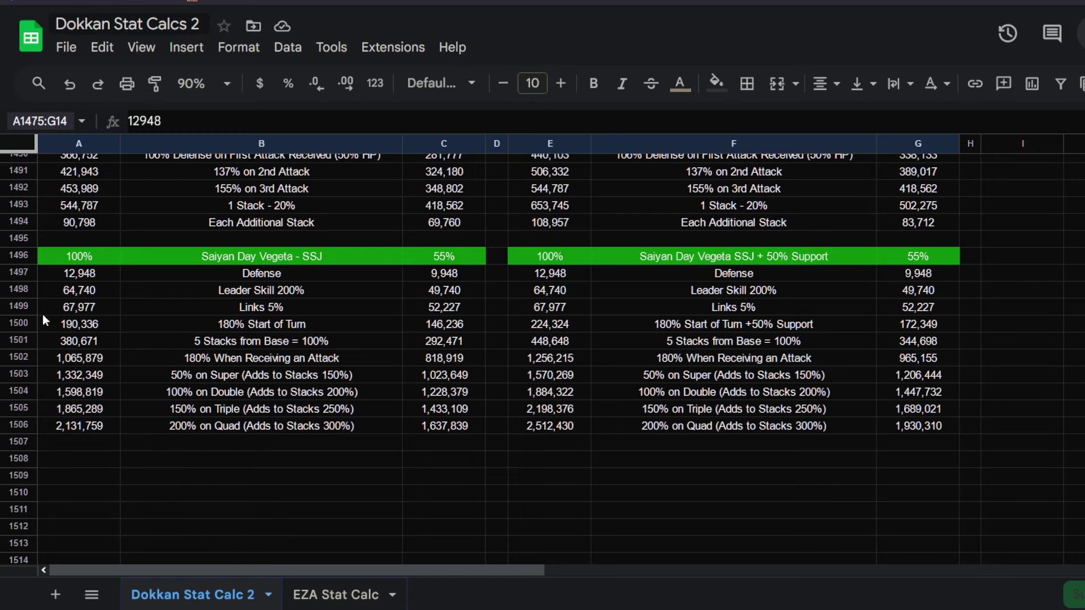
click(73, 312)
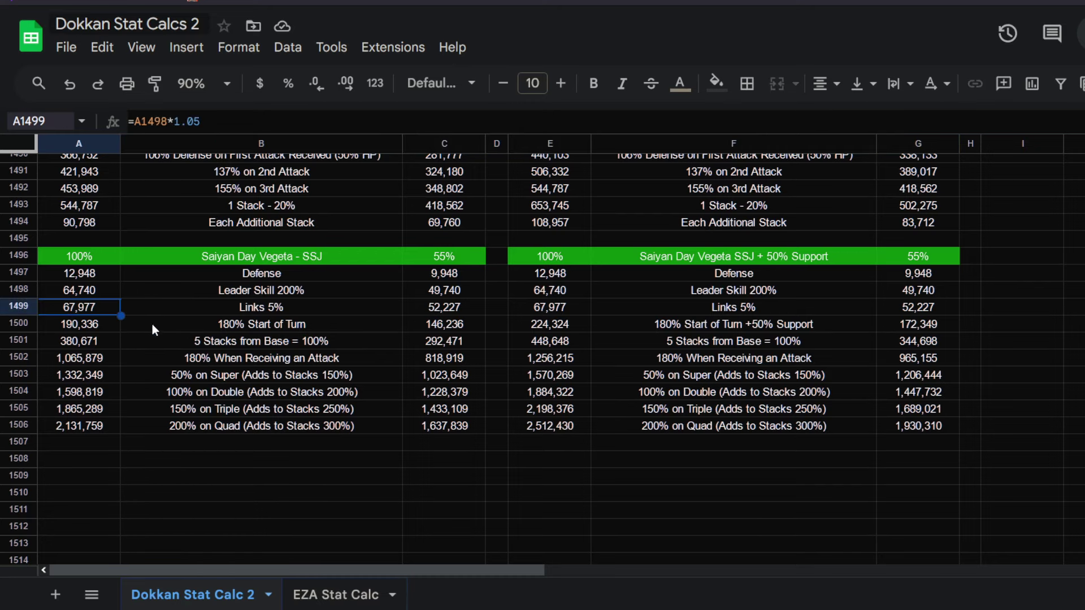
scroll(164, 327, up, 3)
click(277, 251)
click(277, 268)
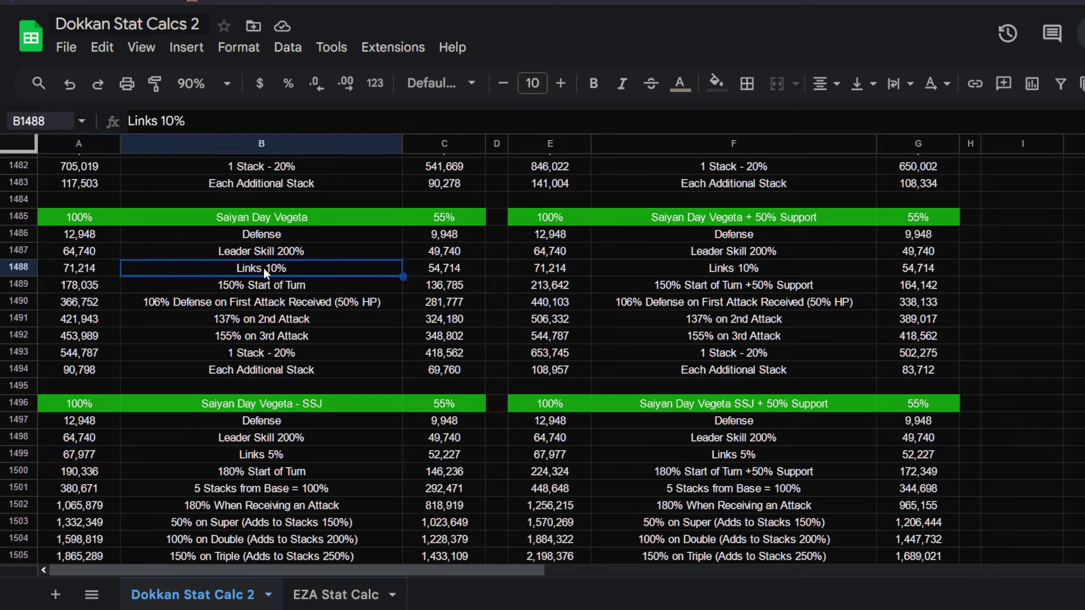
scroll(256, 265, down, 2)
scroll(256, 263, up, 2)
scroll(296, 324, down, 5)
scroll(292, 302, up, 2)
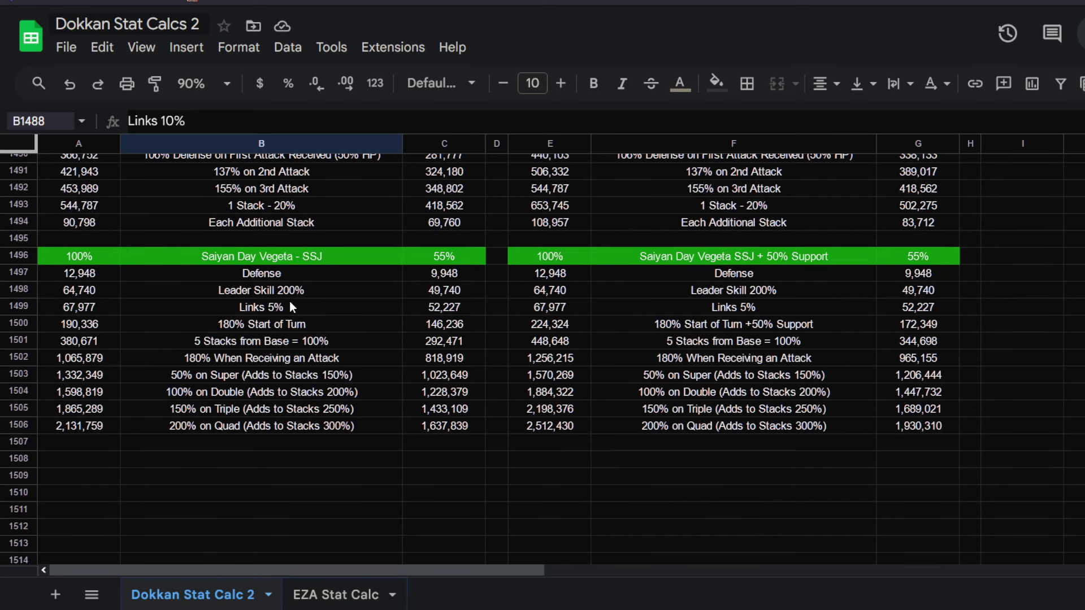
click(263, 309)
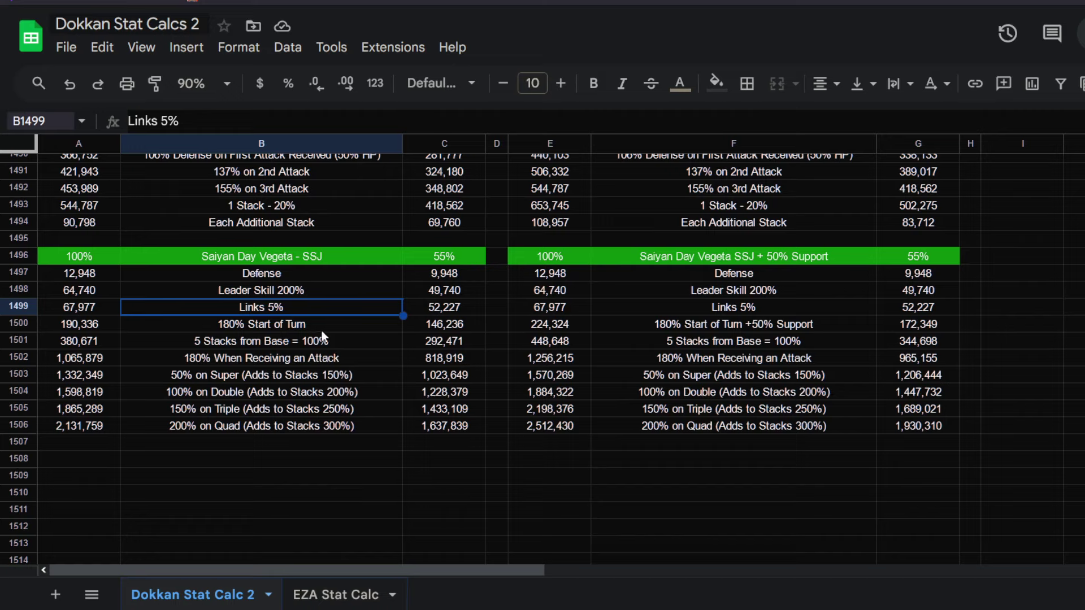
Step: Check the Links 5% formulas in columns A, C, E and G, then select rows 1500 and 1501
click(75, 310)
click(415, 309)
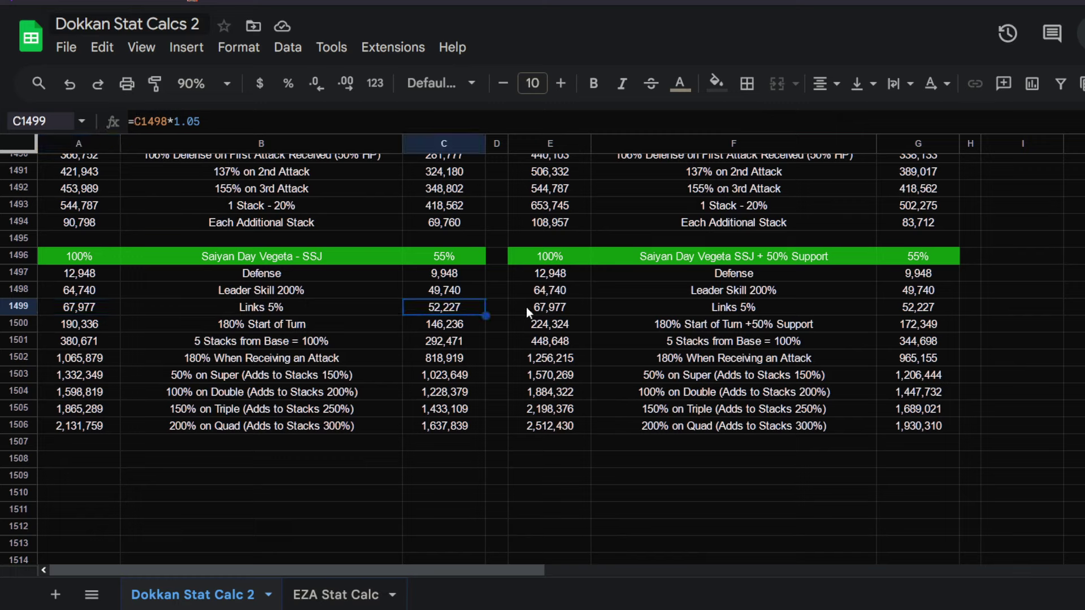
drag(526, 307, 531, 290)
click(917, 312)
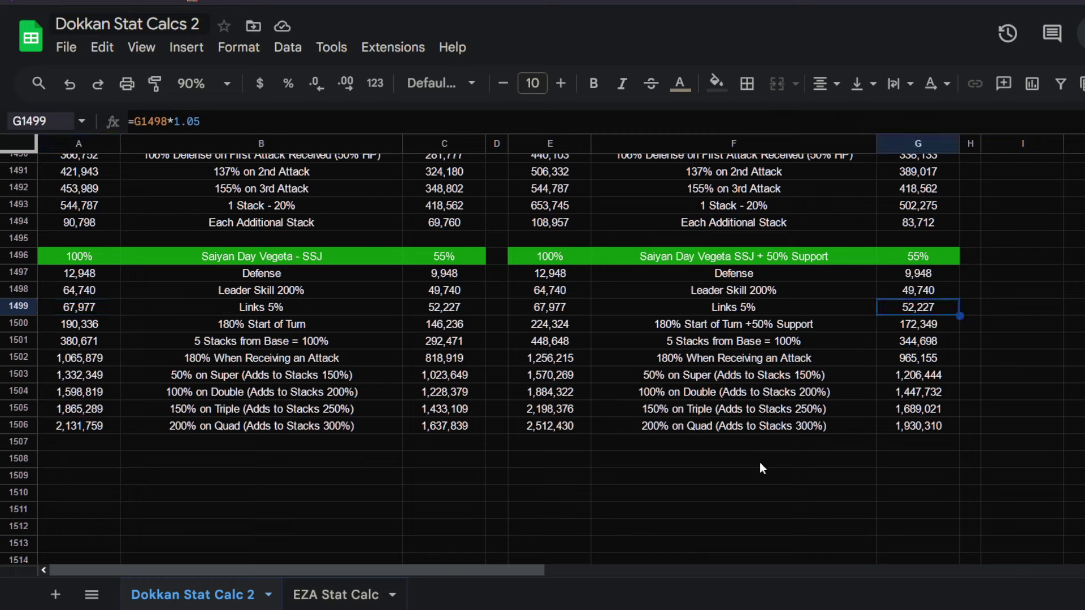
drag(85, 327, 907, 327)
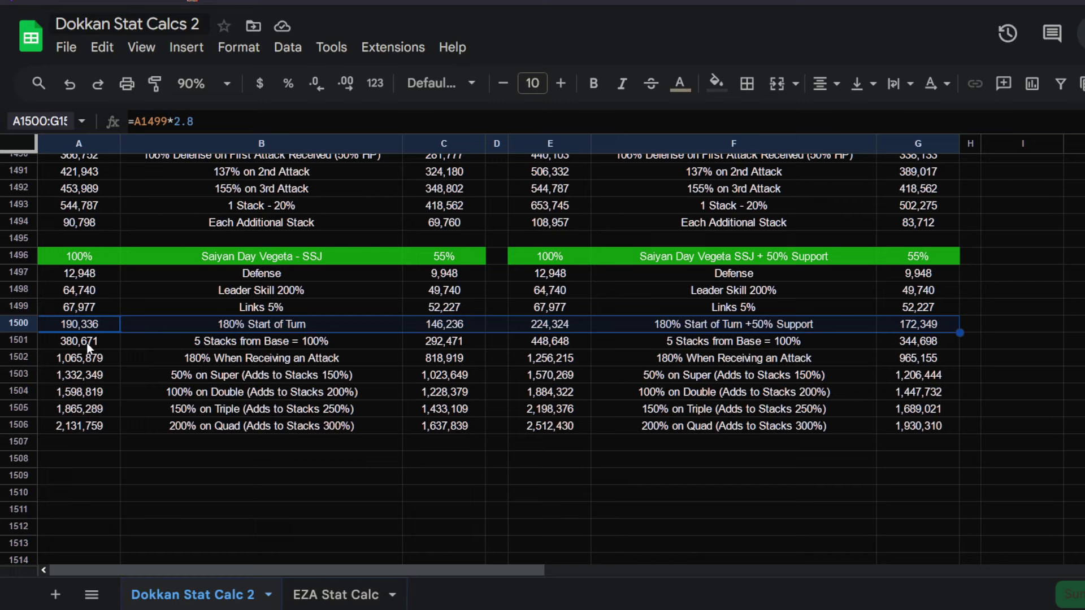
mouse_move(87, 343)
mouse_down()
mouse_move(152, 334)
mouse_move(845, 347)
mouse_up()
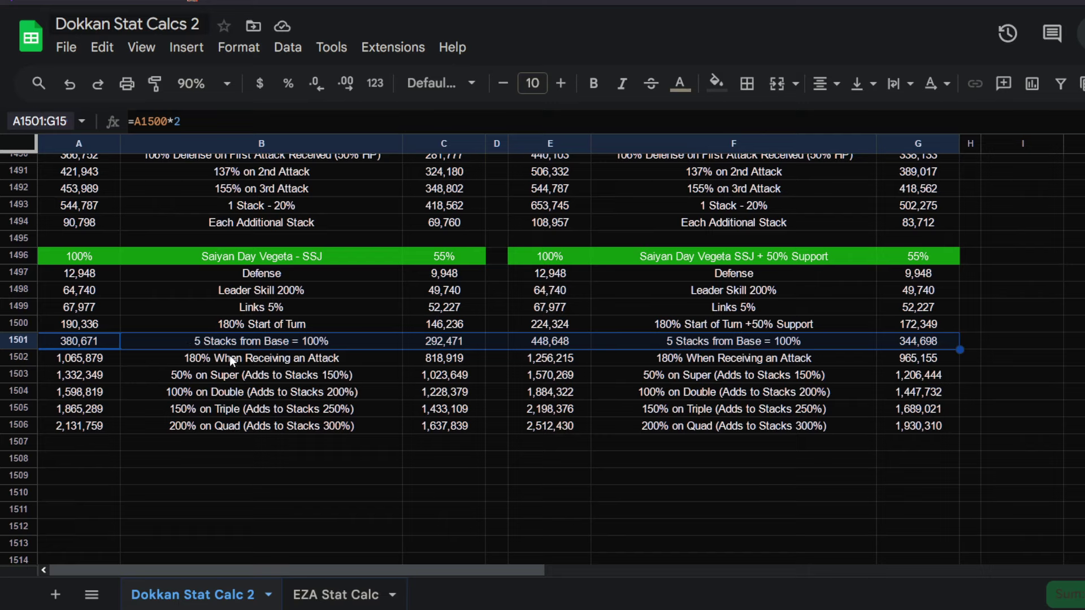
Step: Try a 2.2 multiplier in A1501, then undo it back to =A1500*2
click(181, 342)
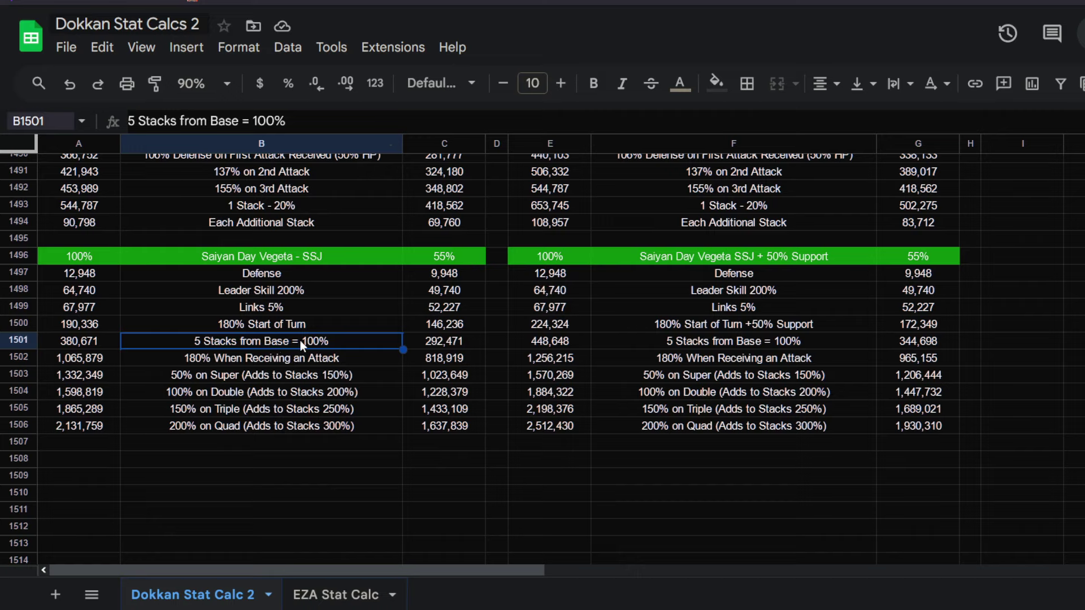
click(97, 340)
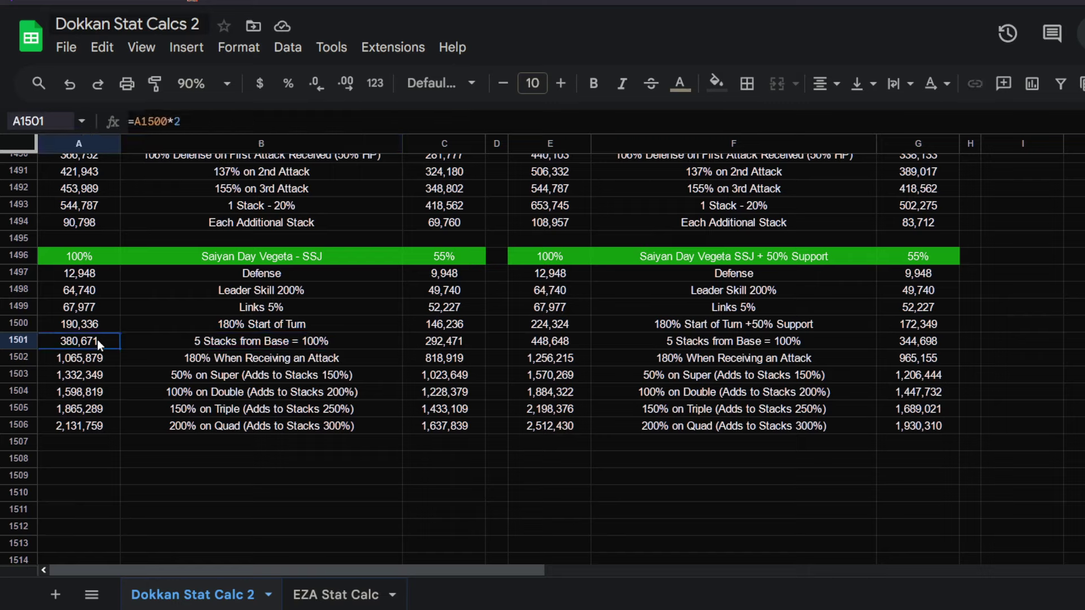
key(Return)
text(.2)
key(Return)
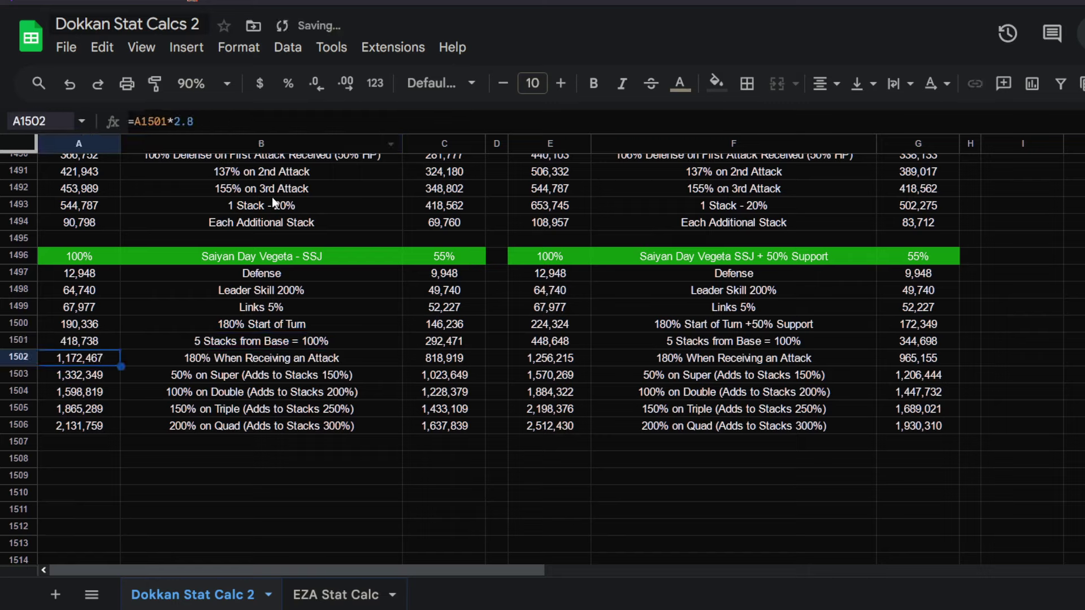
click(94, 339)
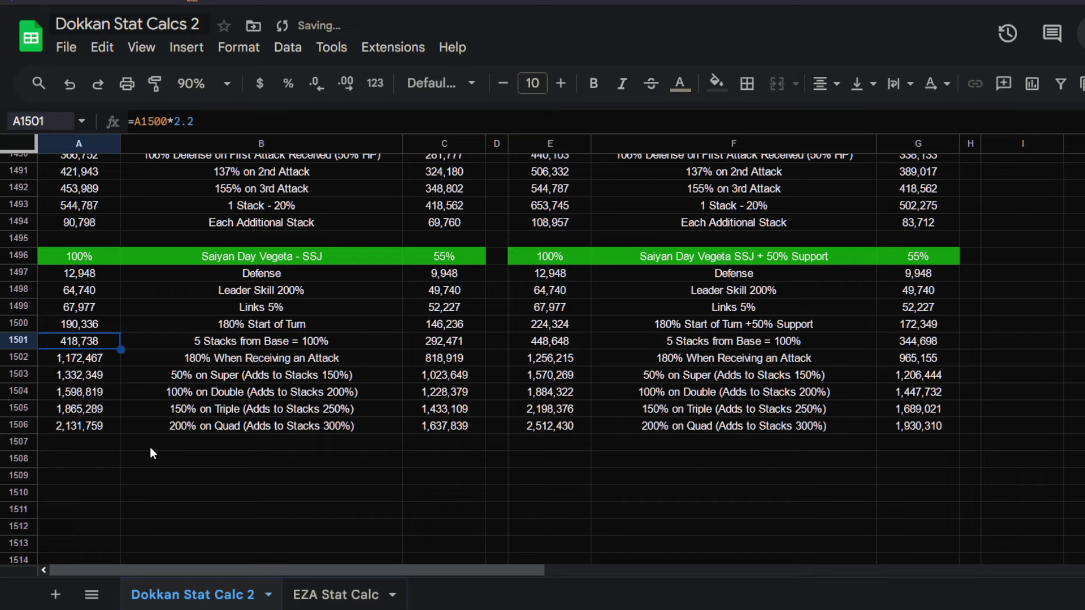
key(ctrl+z)
Step: Inspect the stack formulas in A1501–A1506 and select the Super to Quad rows of both tables
click(188, 442)
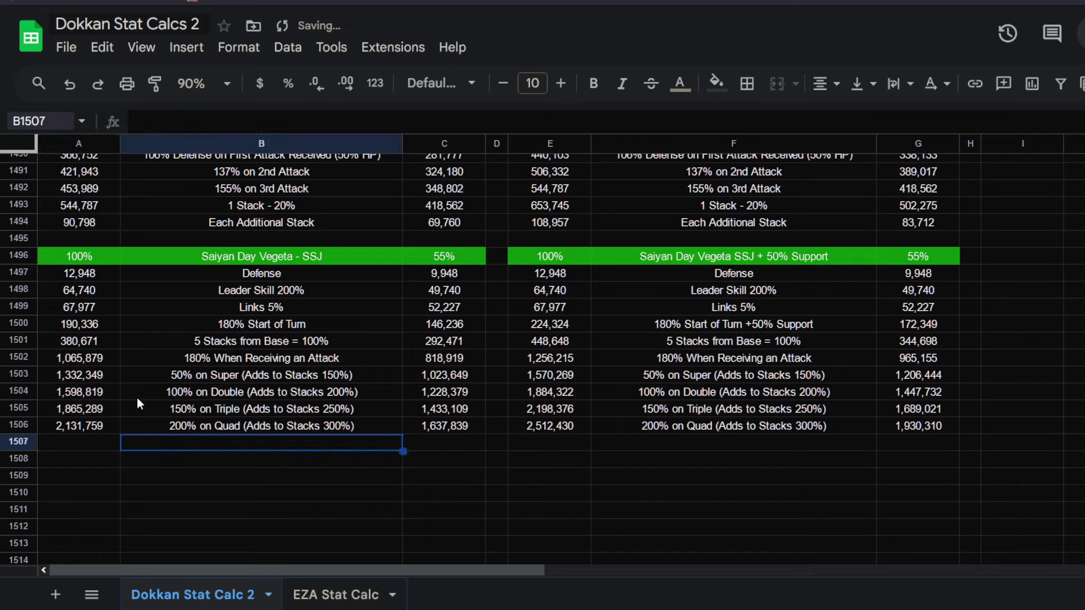
click(81, 373)
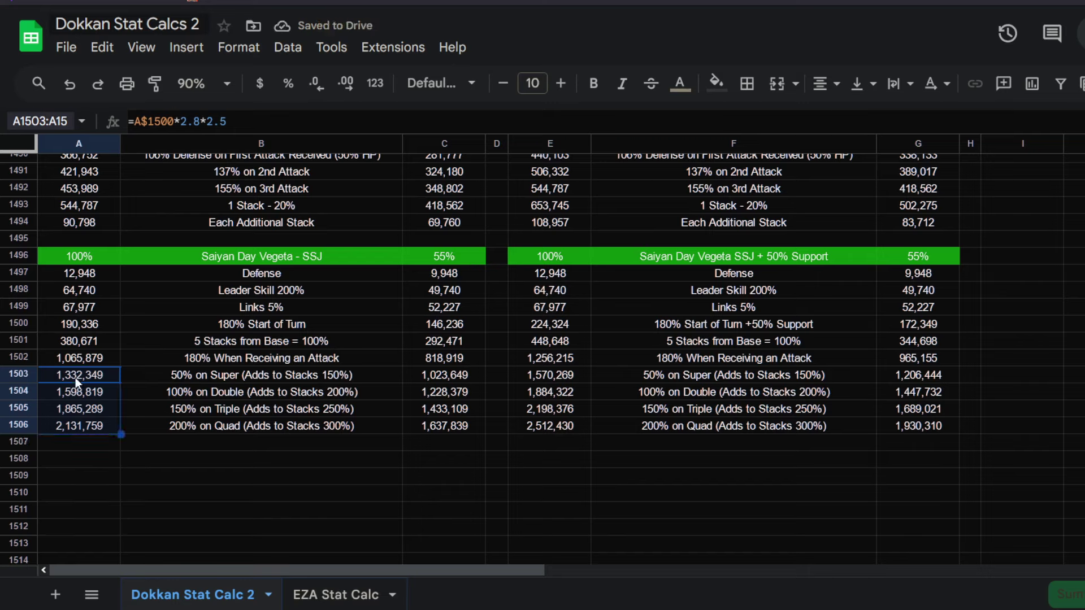
key(Down)
key(Down)
key(Down)
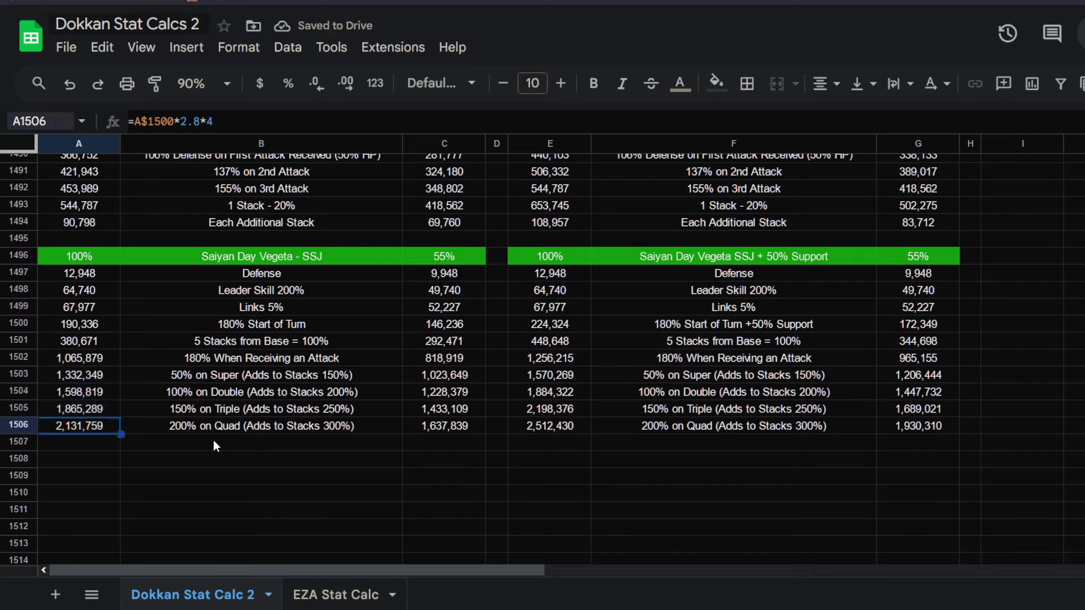
click(193, 432)
click(67, 357)
click(103, 345)
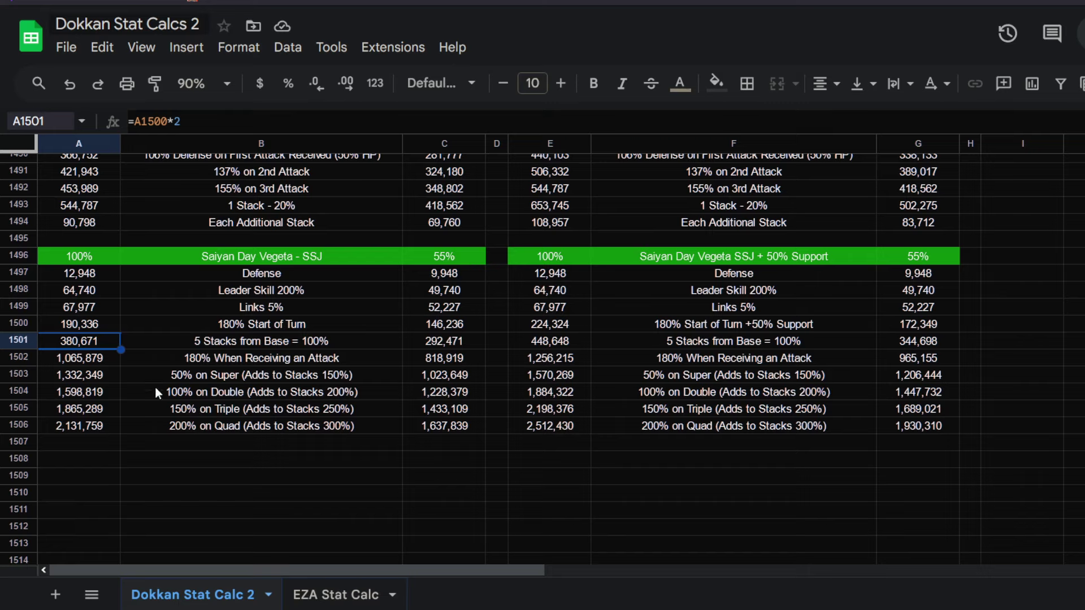
key(Down)
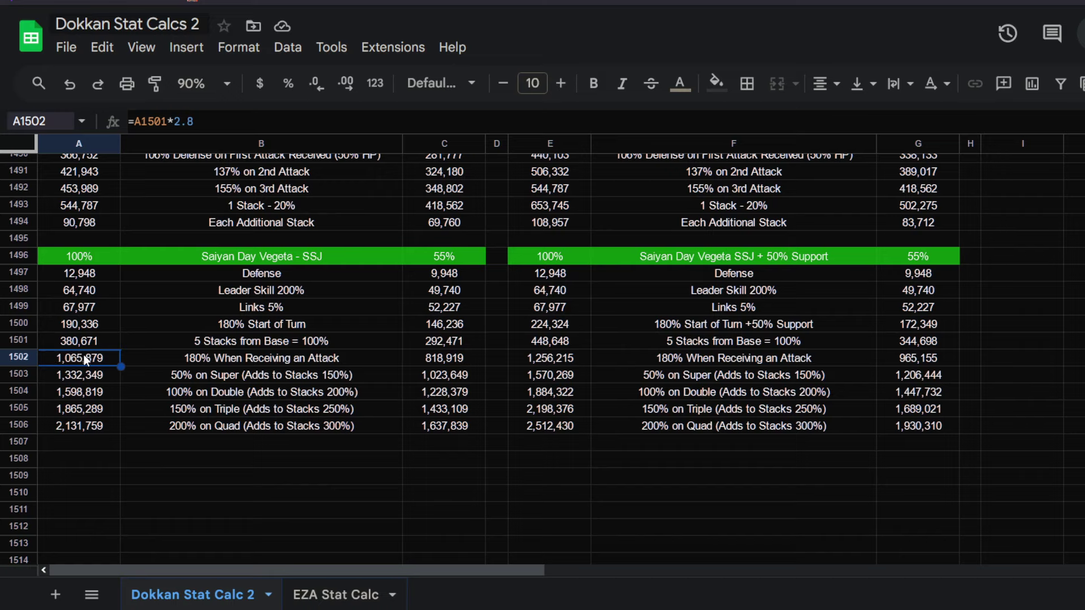
click(98, 377)
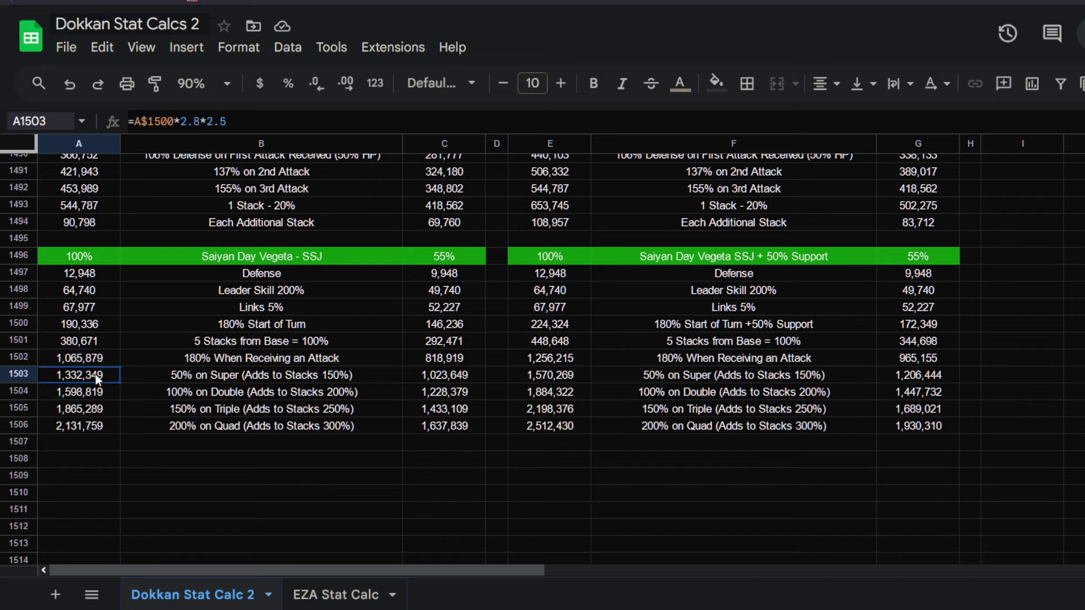
click(102, 407)
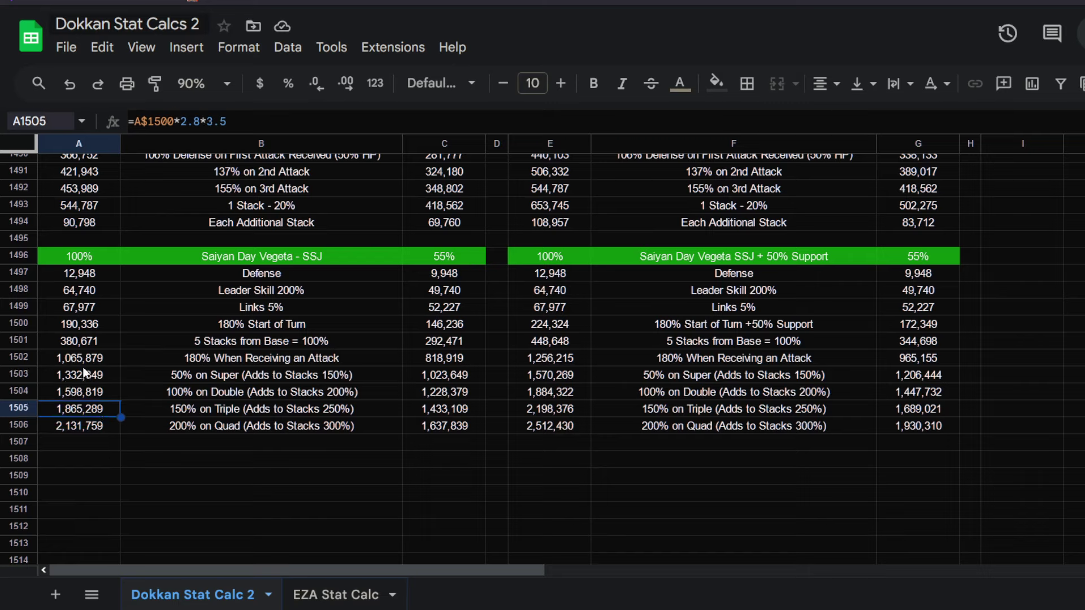
mouse_move(83, 368)
mouse_down()
mouse_move(930, 377)
mouse_move(937, 446)
mouse_move(937, 430)
mouse_up()
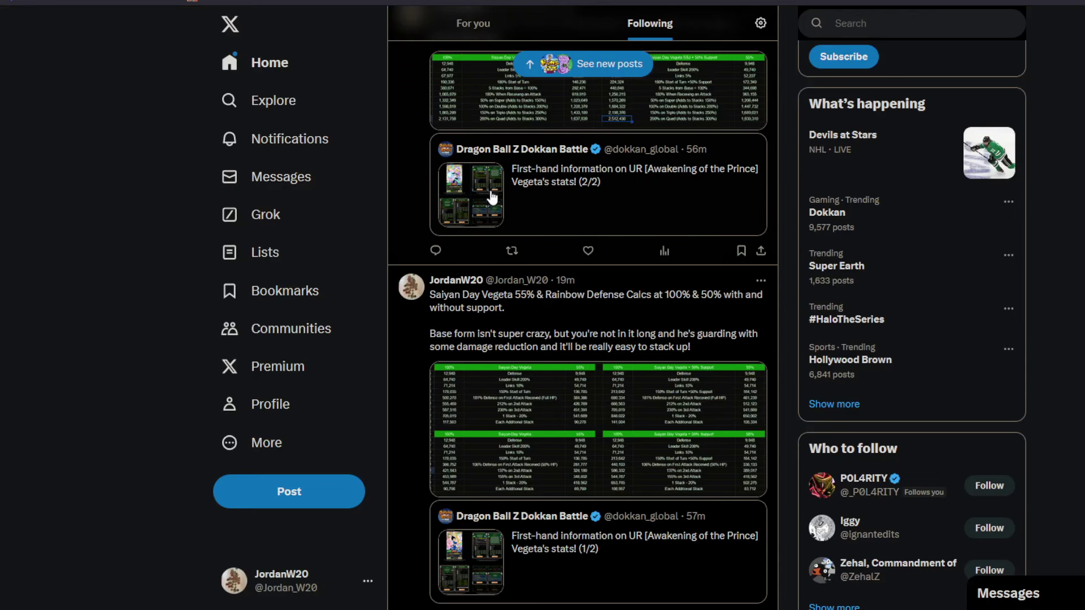
Step: Open the quoted Awakening of the Prince post, then the Dokkan Battle profile, and pause its pinned Vegeta video
click(500, 159)
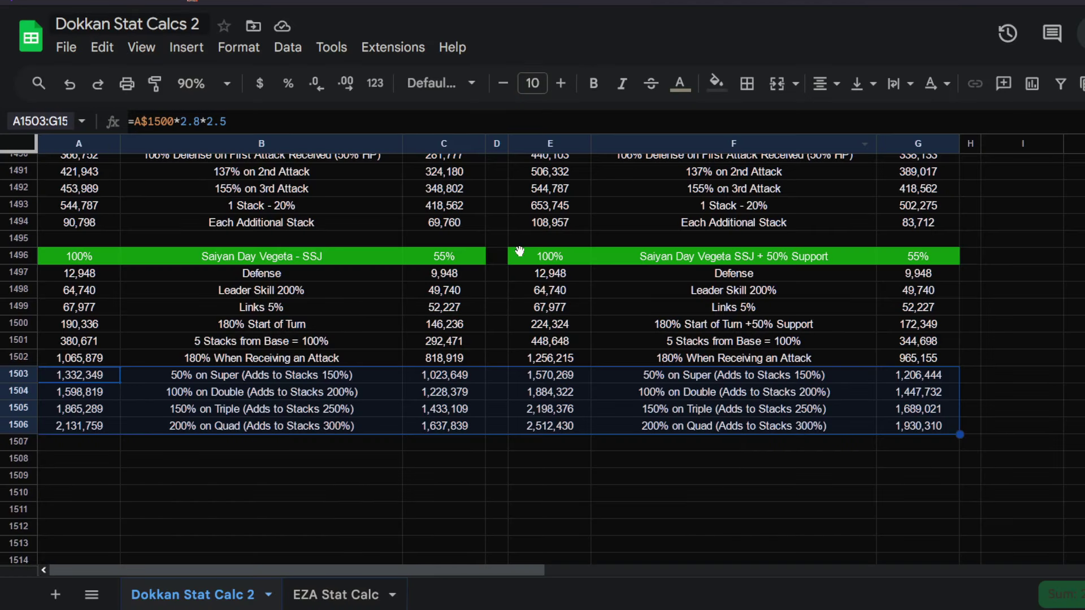
mouse_move(504, 237)
mouse_down()
mouse_move(518, 422)
mouse_move(502, 493)
mouse_up()
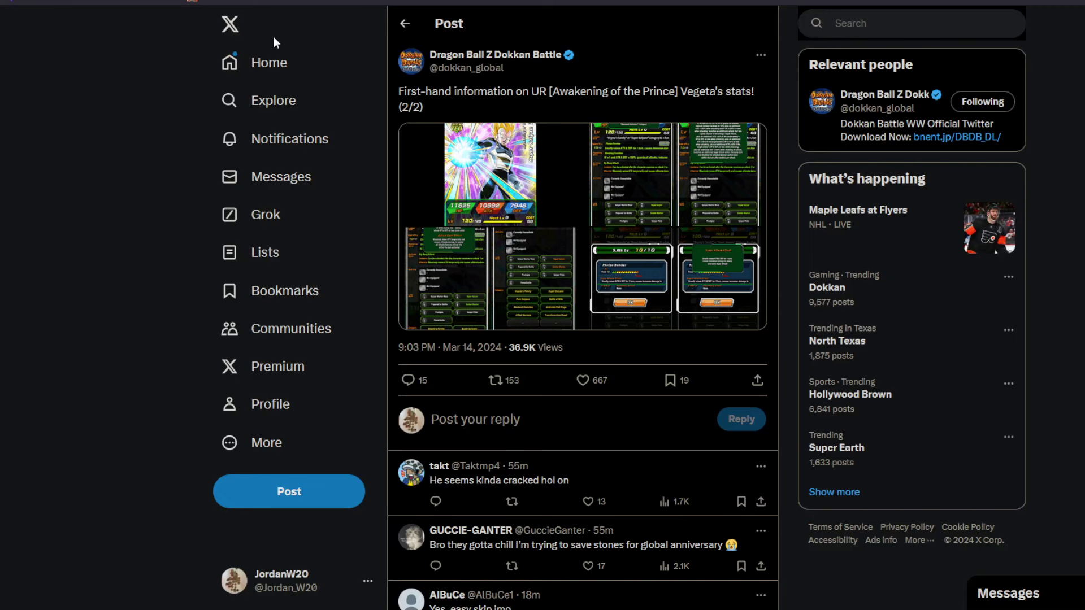
click(495, 59)
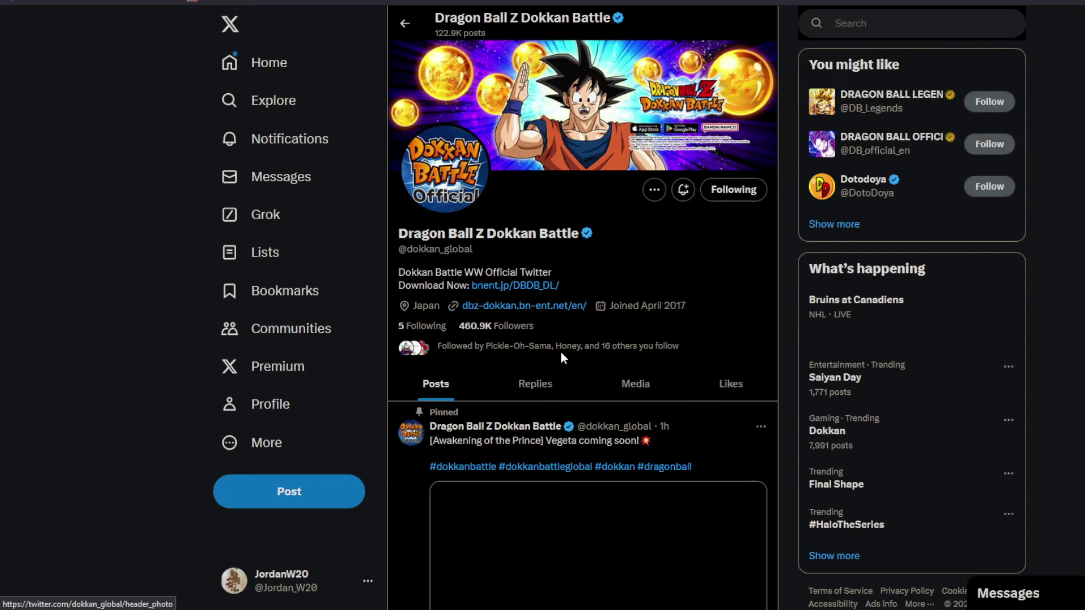
scroll(568, 365, down, 4)
scroll(571, 403, down, 3)
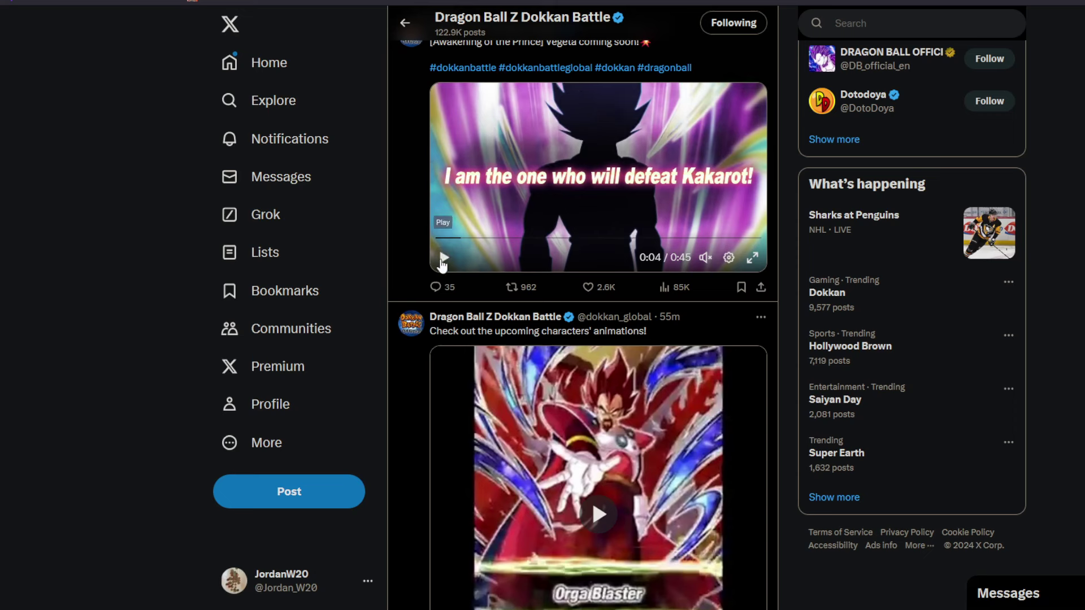
click(447, 259)
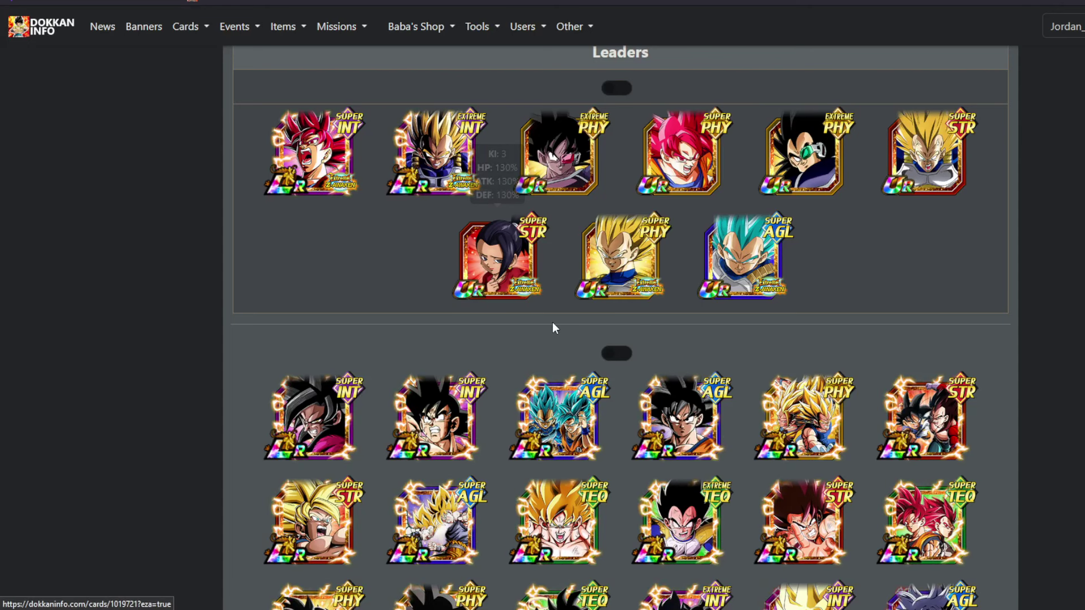
Step: Open the Super Saiyan God Goku card page from the banner's Featured list
scroll(552, 324, up, 2)
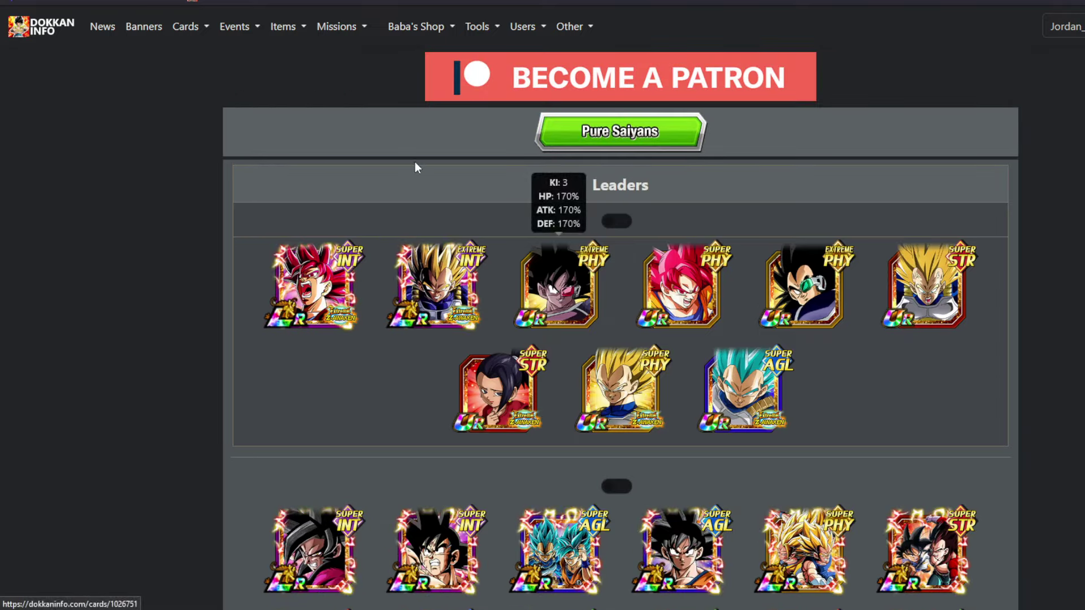
scroll(423, 266, up, 5)
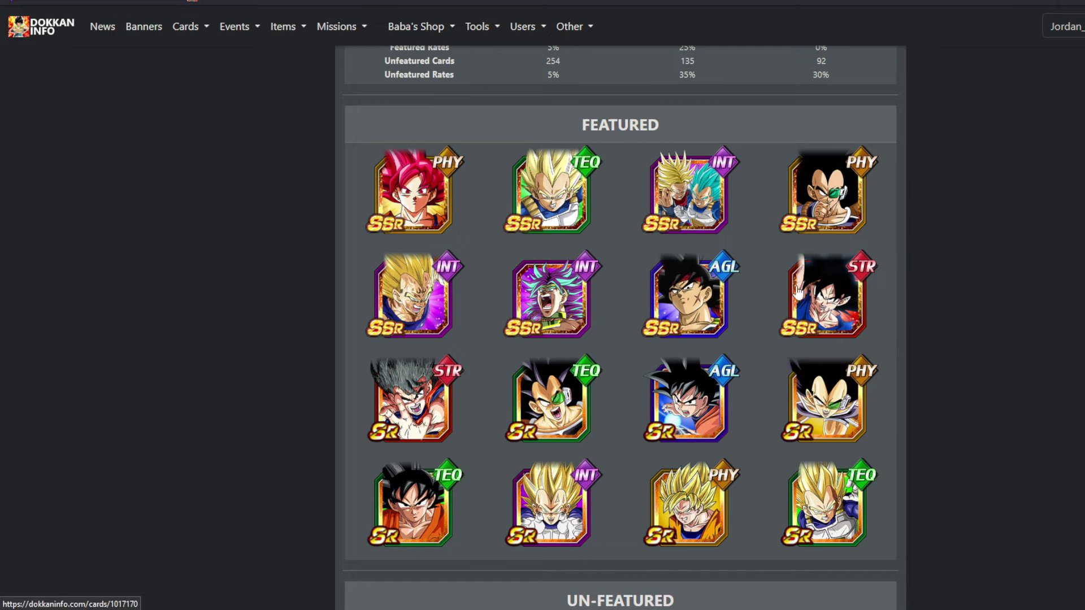
scroll(865, 245, down, 2)
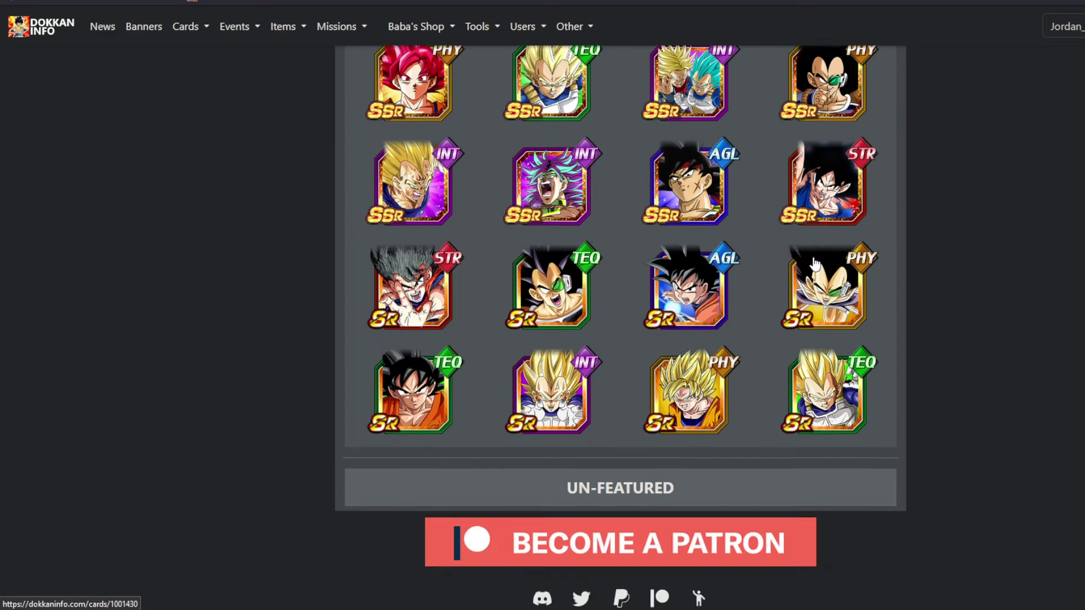
scroll(800, 269, up, 6)
click(412, 438)
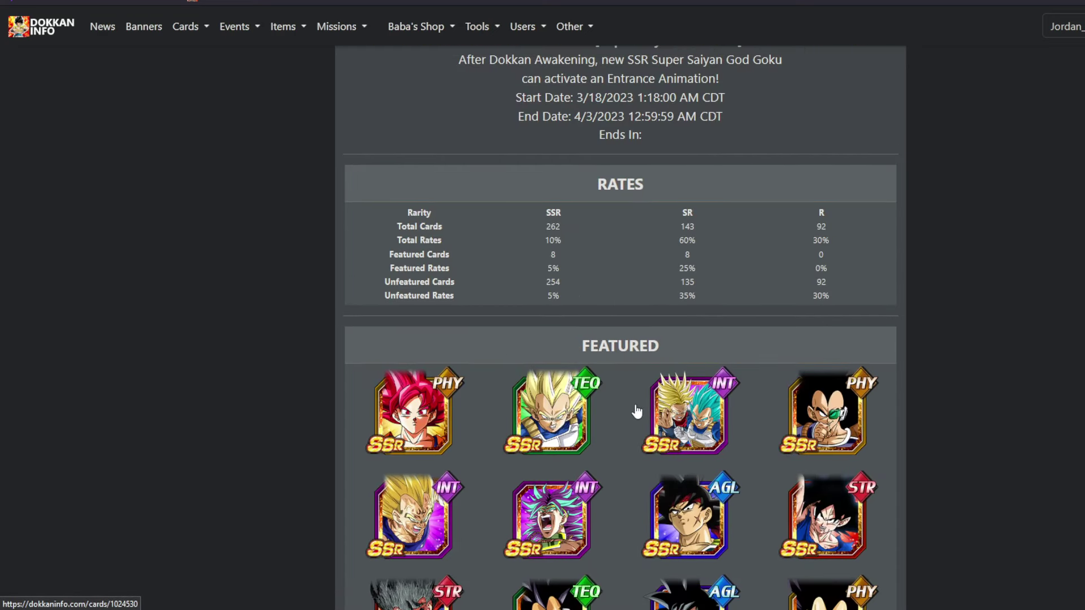
Step: Open the Pure Saiyans category and browse its leader cards
scroll(526, 373, down, 5)
scroll(526, 373, down, 3)
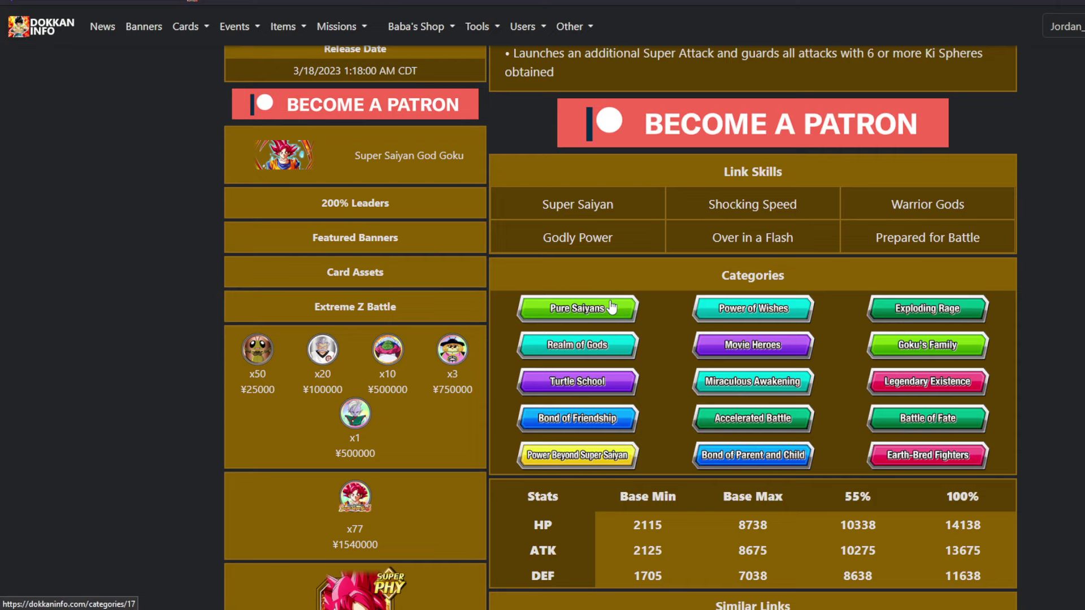
click(609, 305)
scroll(716, 328, down, 2)
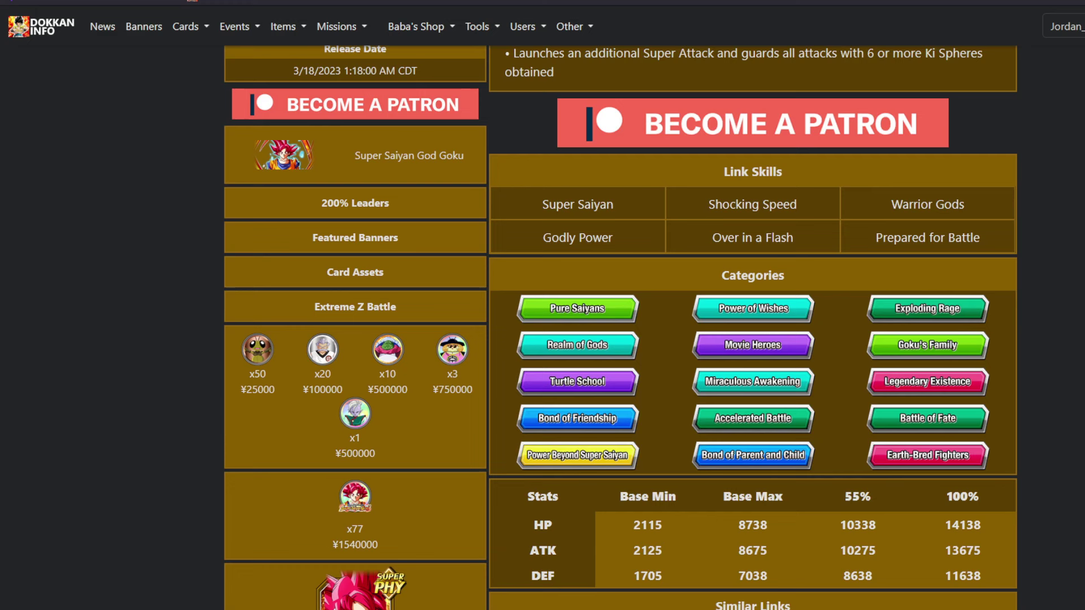
scroll(415, 280, down, 2)
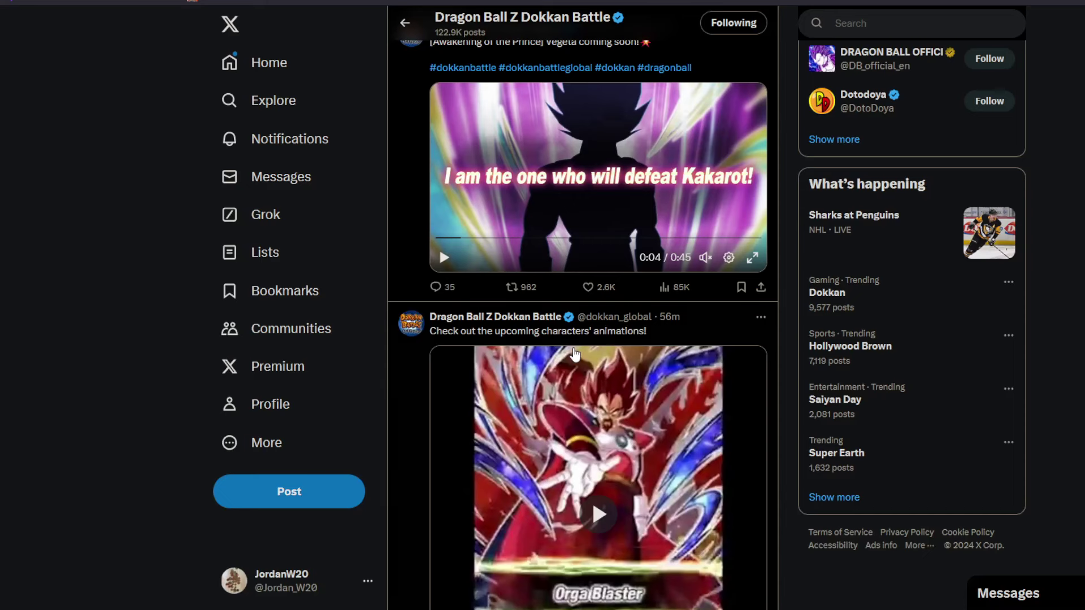
scroll(573, 332, down, 10)
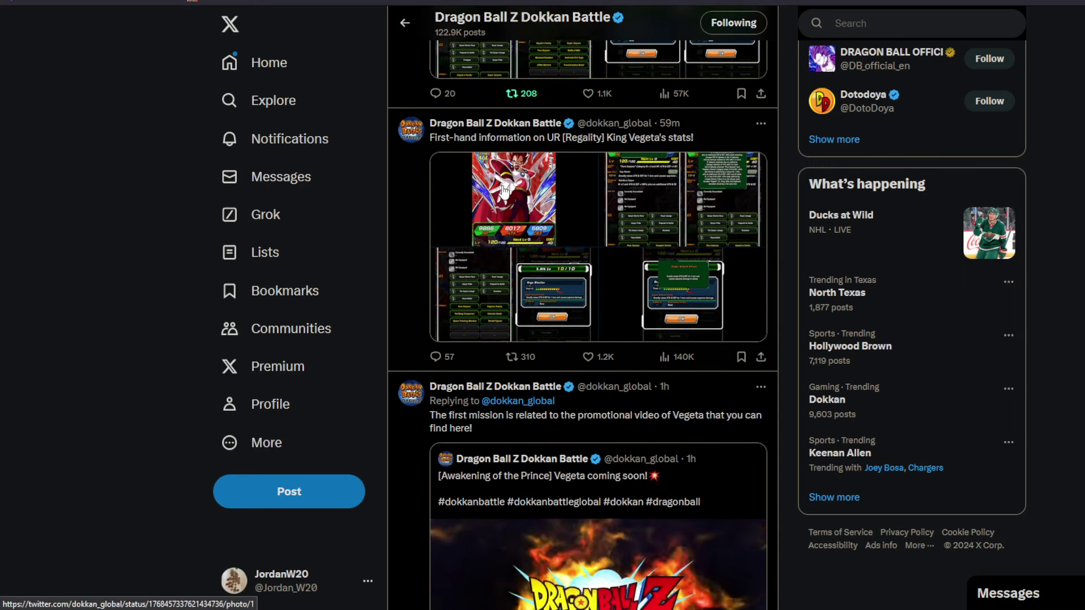
Step: View the King Vegeta card image full size, then its Leader and Passive Skill image
click(514, 237)
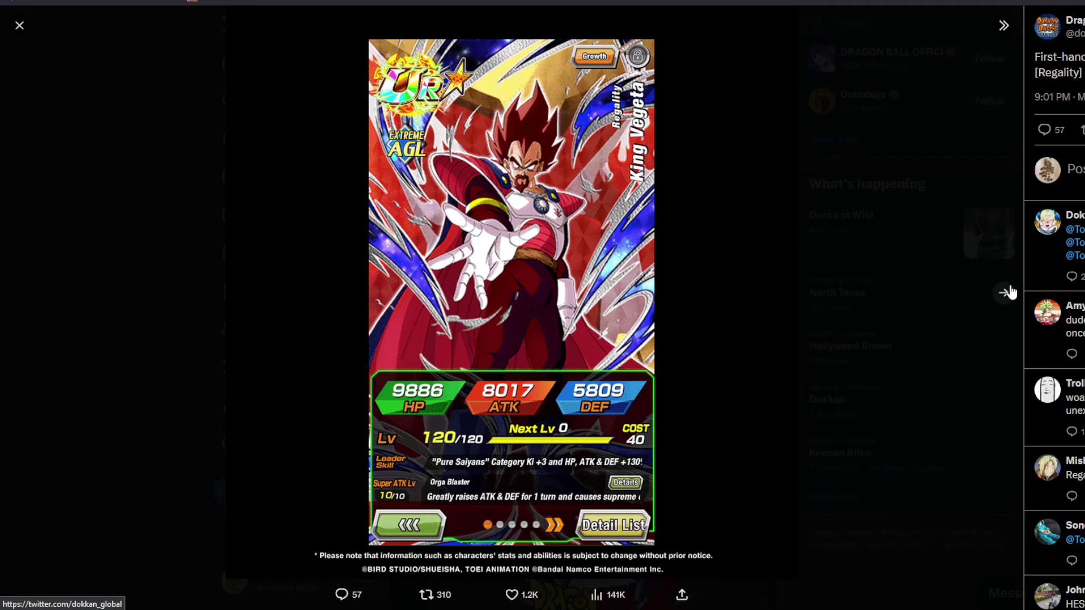
click(1006, 292)
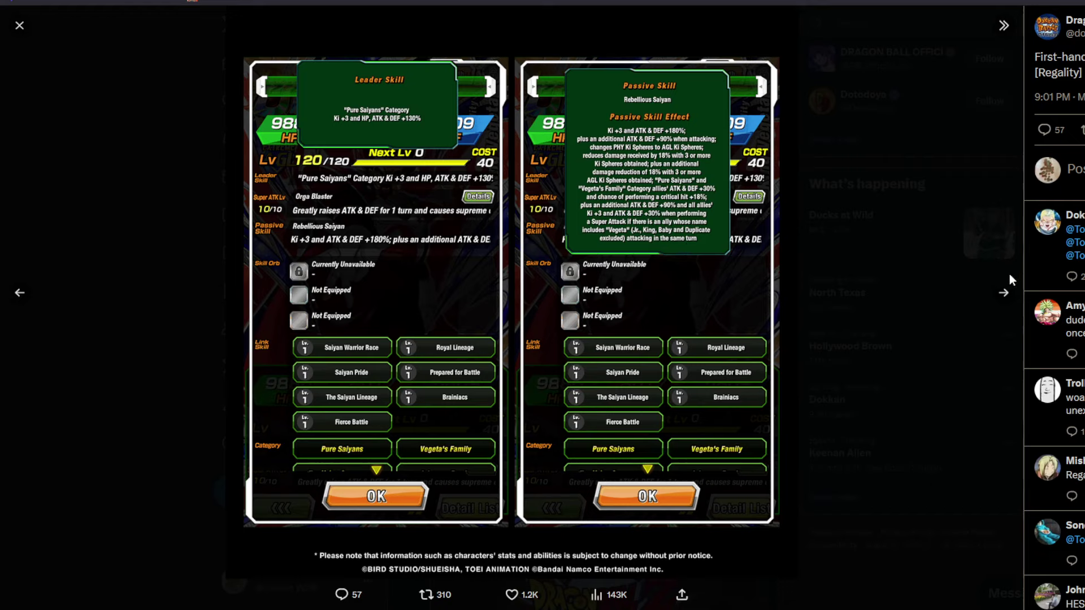
Step: Page through the Orga Blaster and Super Attack Effect images, back to skills, then close the viewer
click(998, 295)
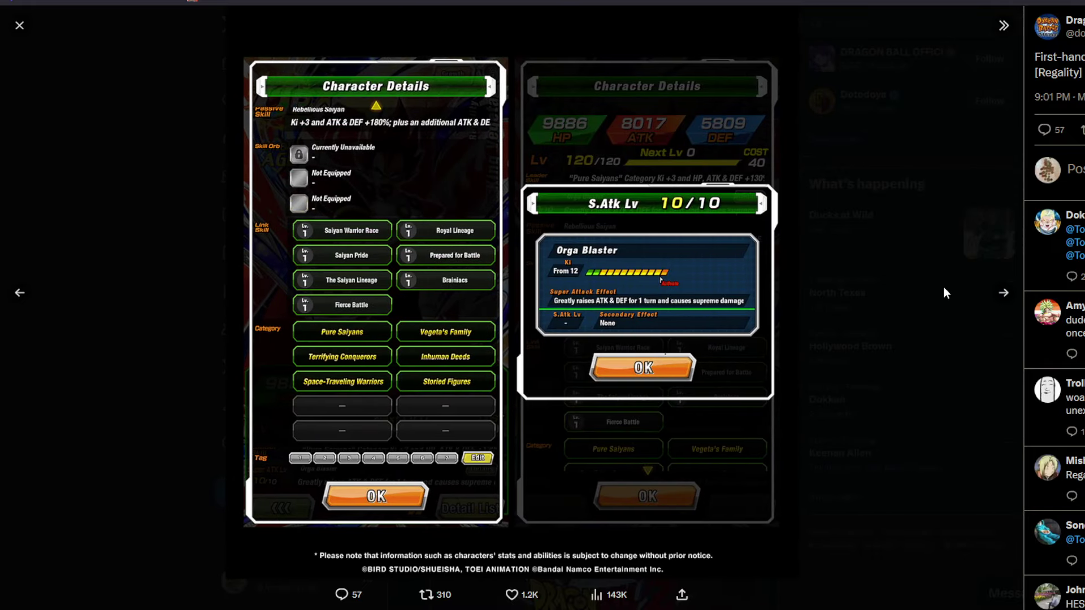
click(998, 285)
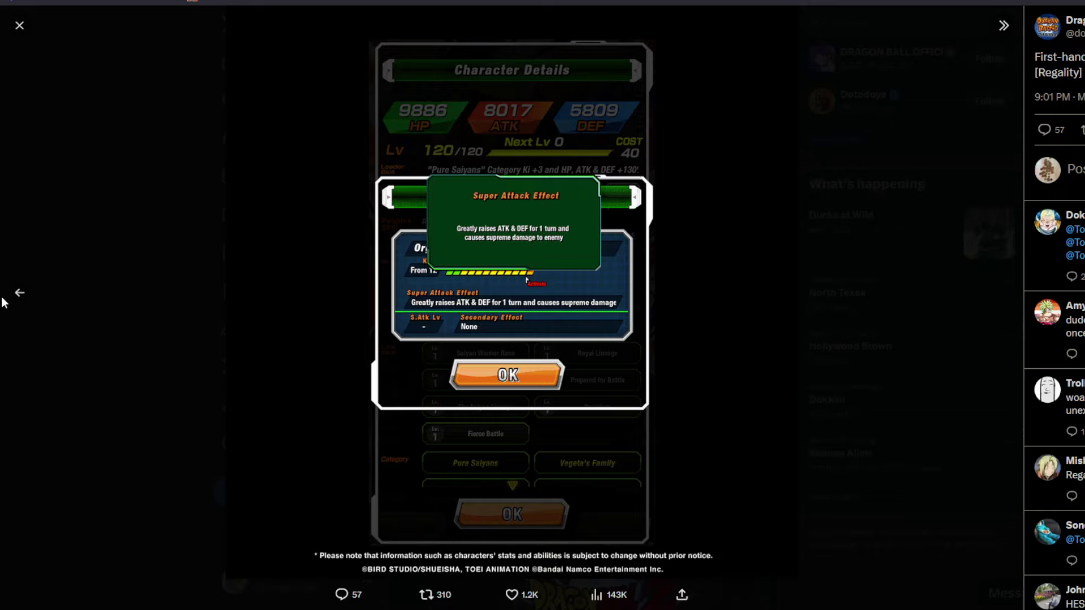
click(19, 292)
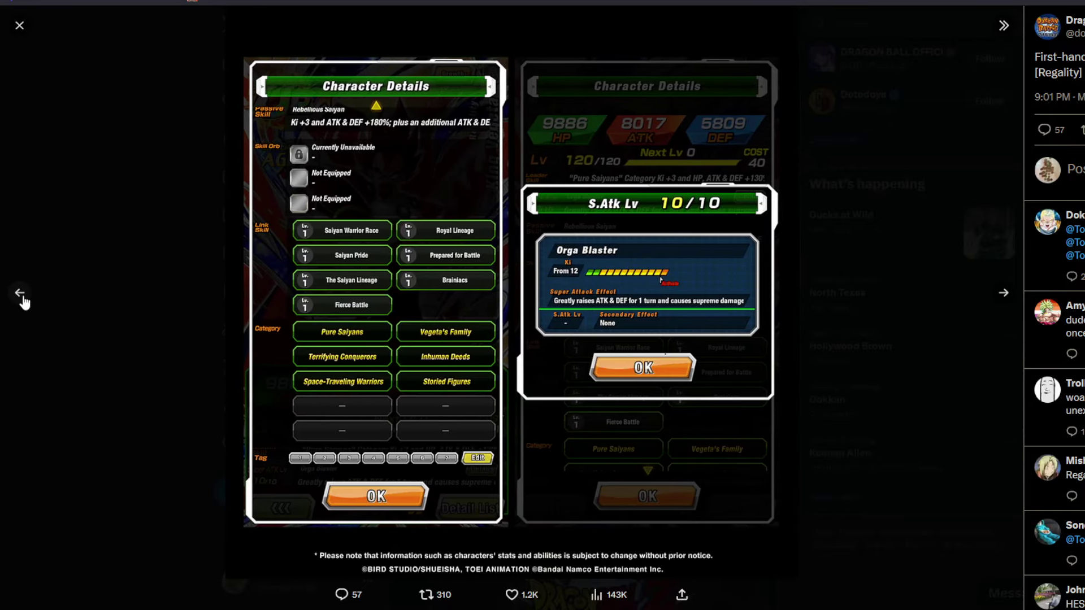
click(20, 293)
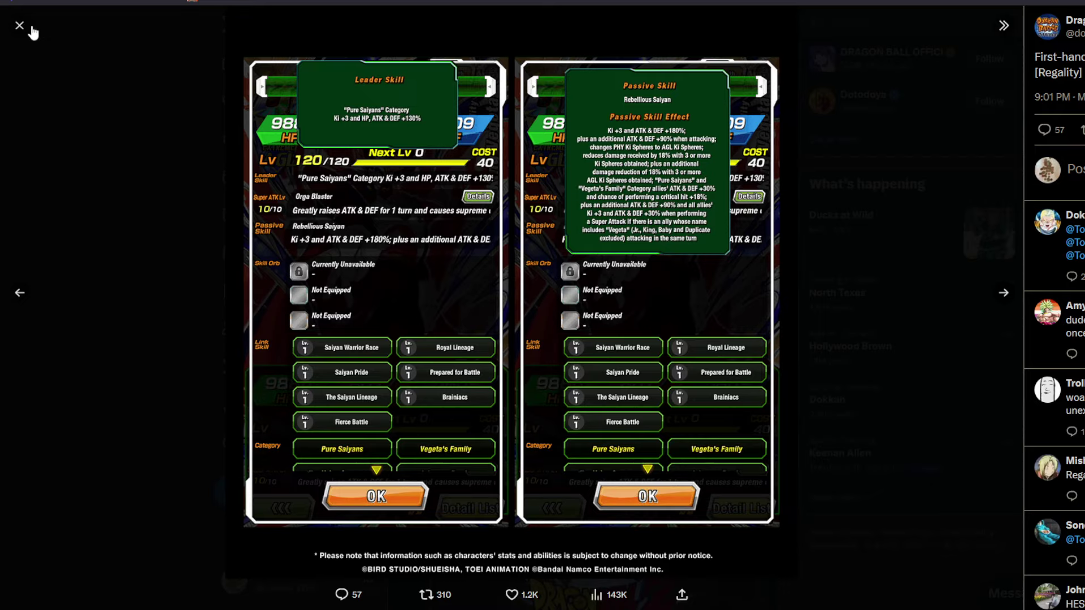
click(21, 26)
scroll(565, 231, up, 15)
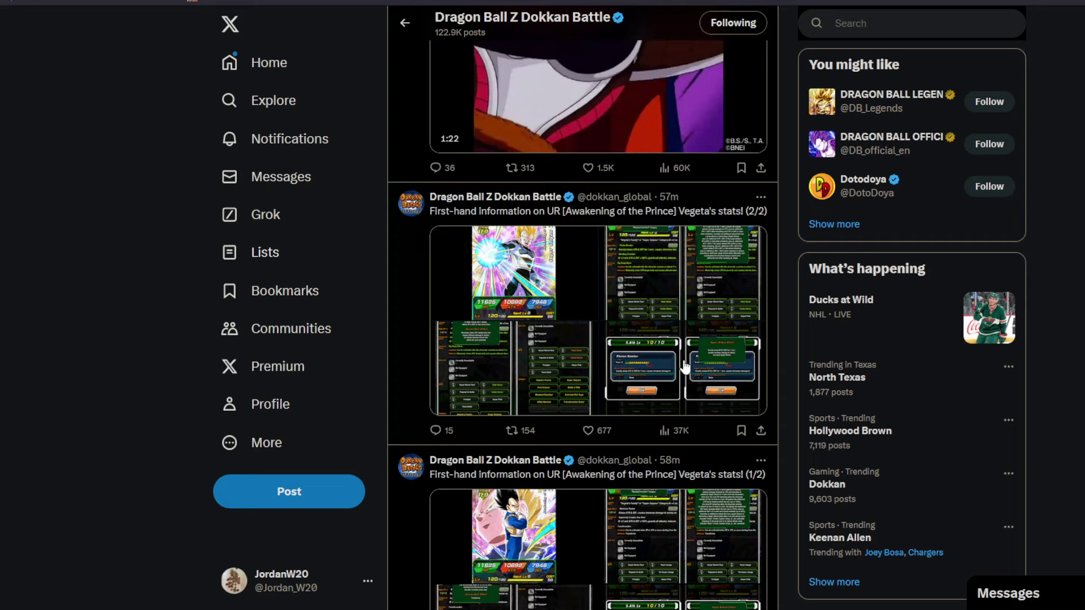
scroll(645, 351, up, 6)
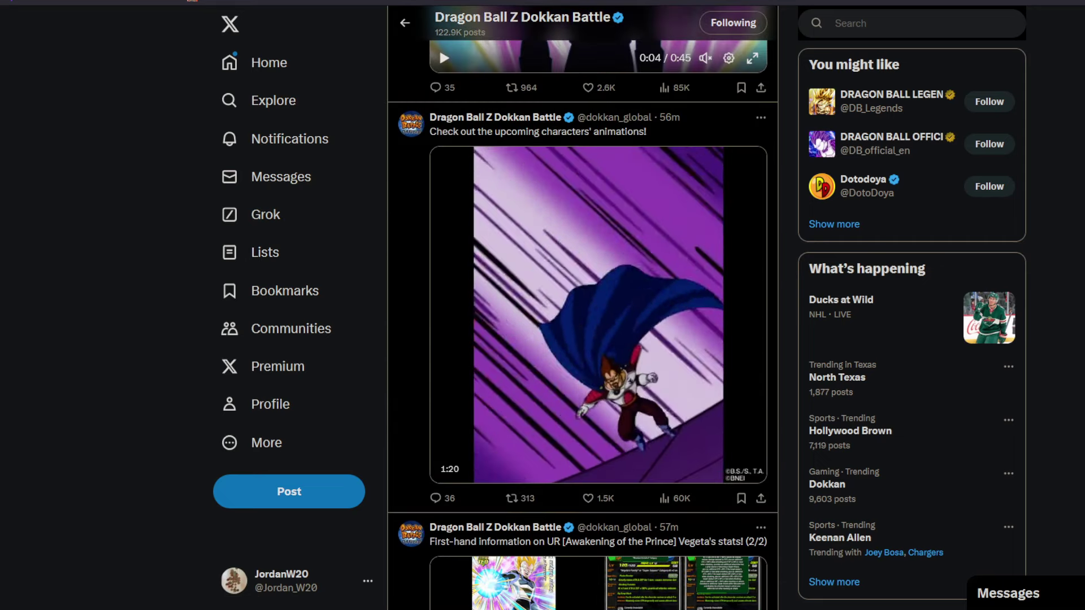